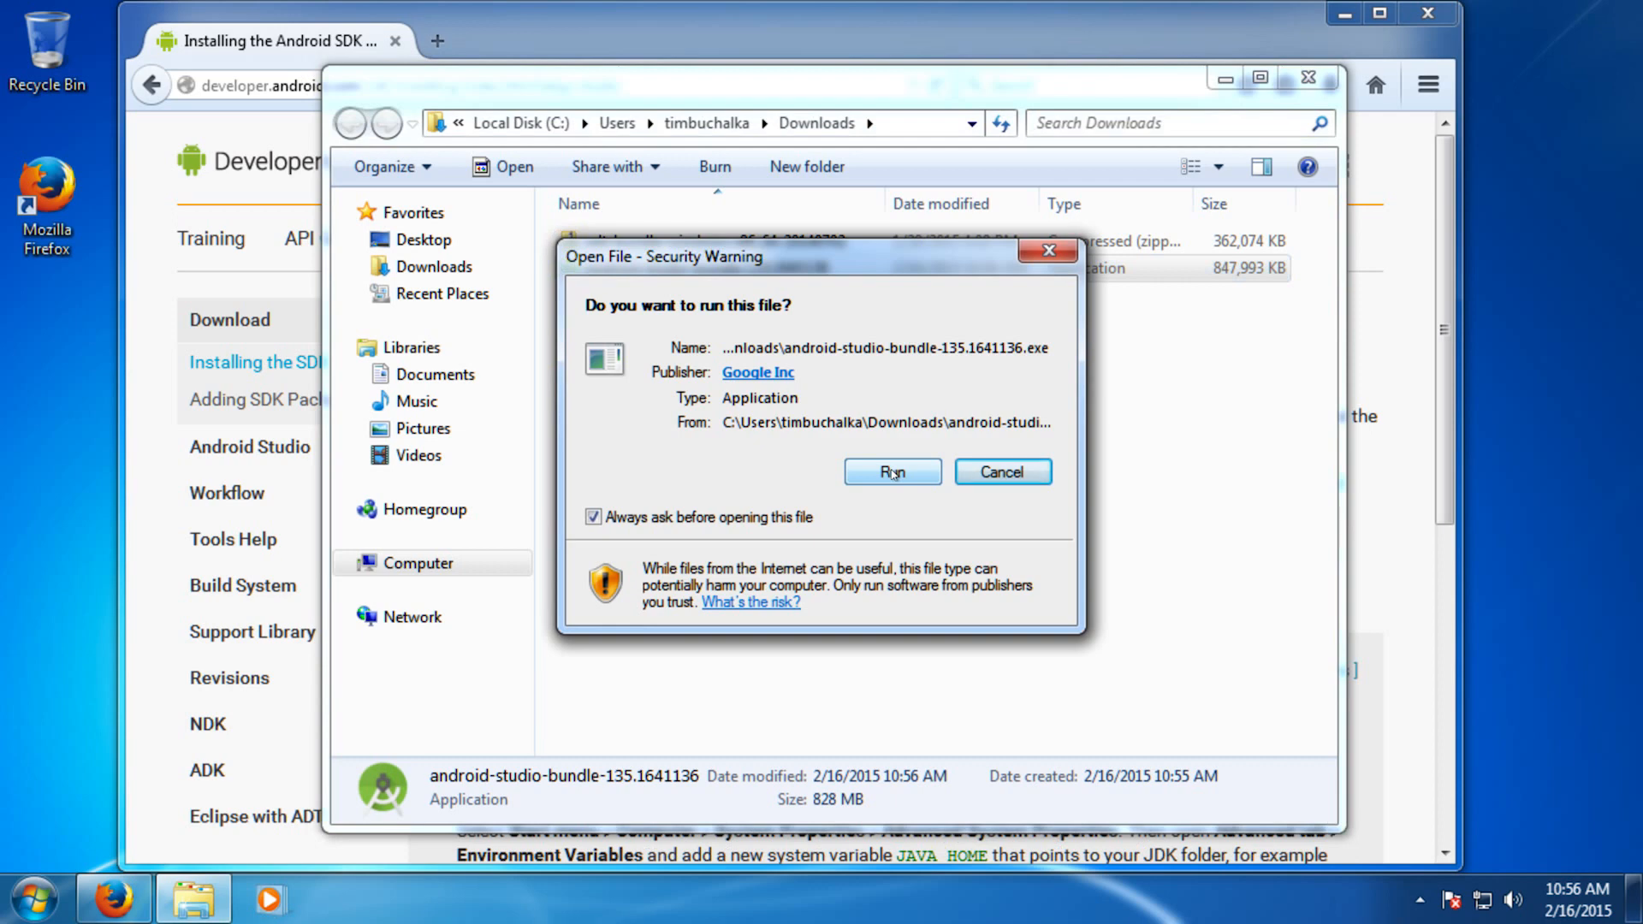
# Run the downloaded Android Studio installer and exclude the Android Virtual Device component, keeping Android SDK
pyautogui.click(927, 477)
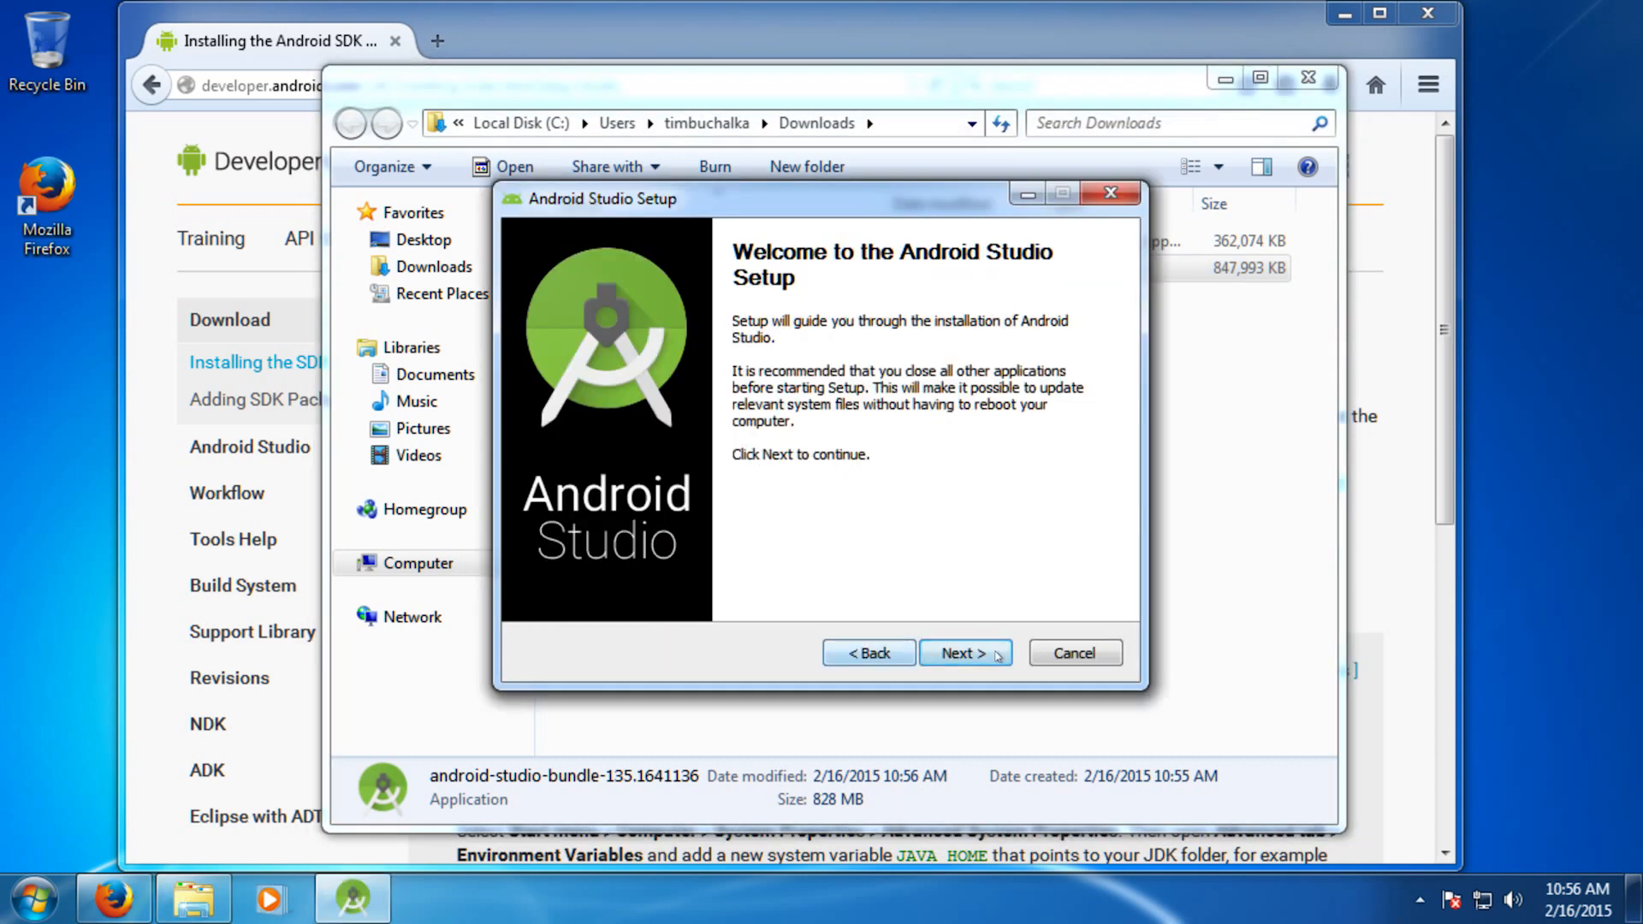
pyautogui.click(934, 653)
pyautogui.moveTo(775, 428)
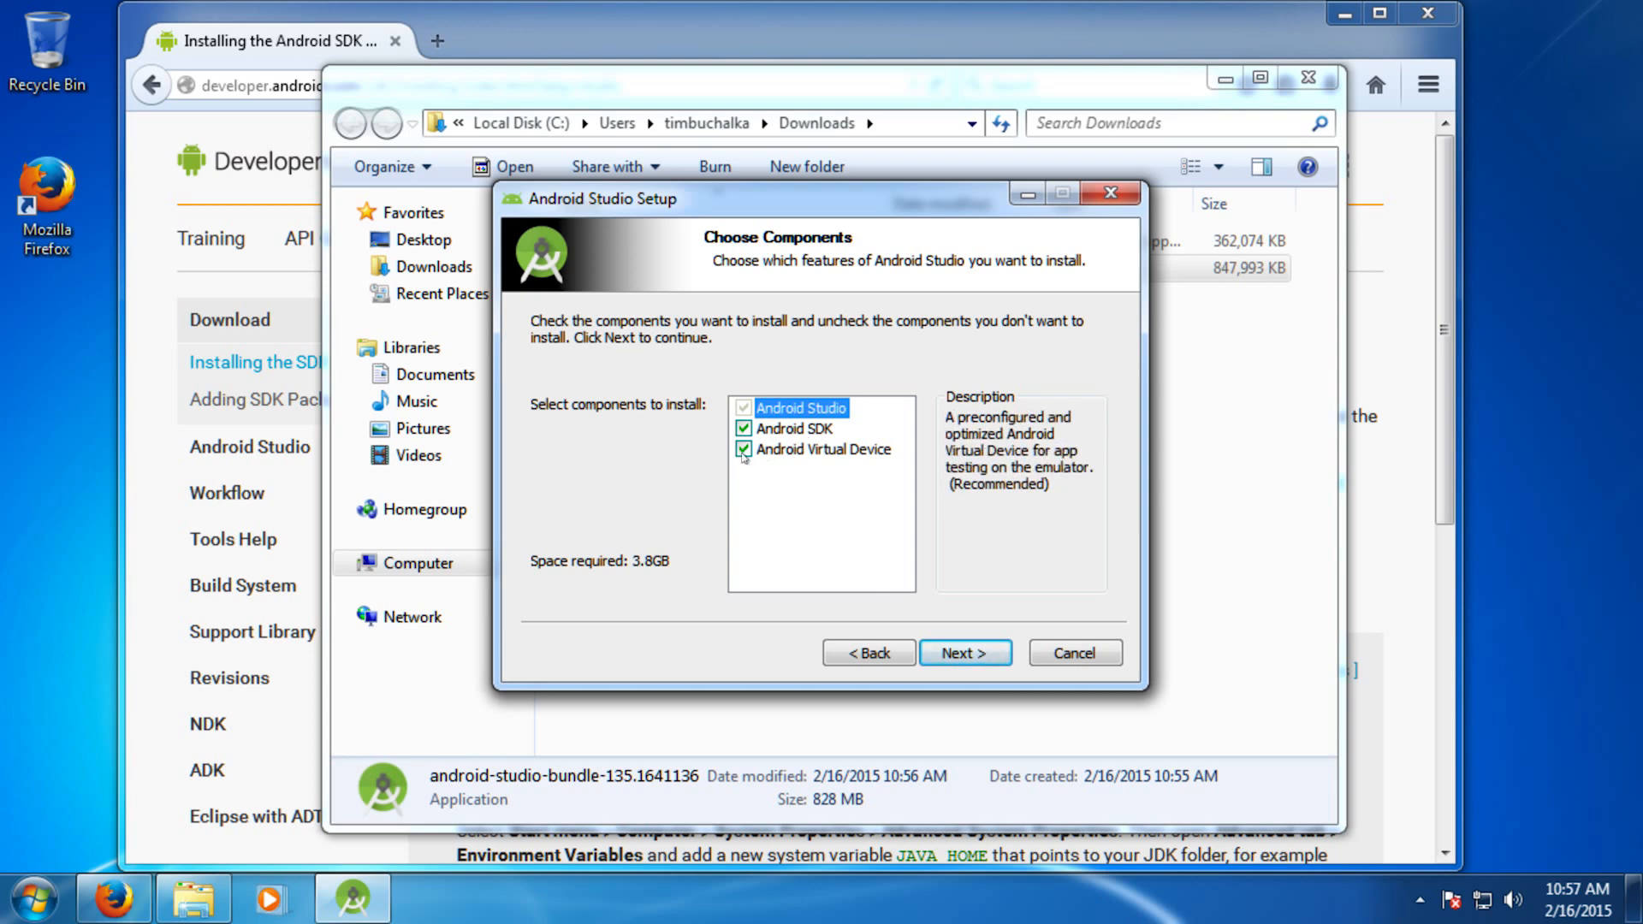
pyautogui.click(744, 450)
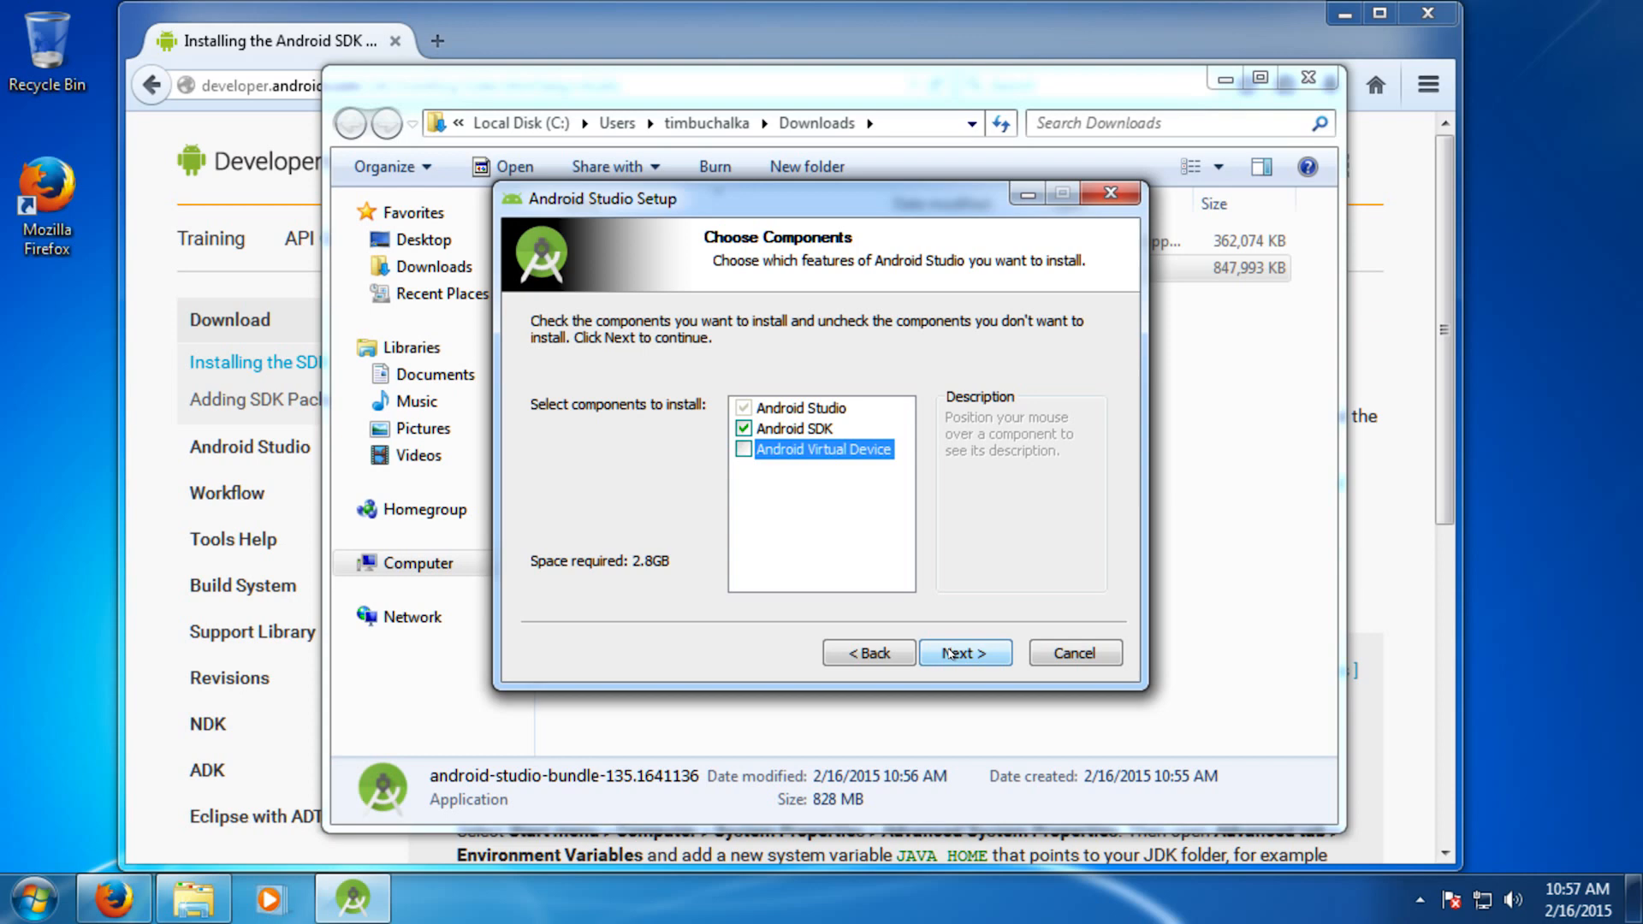
pyautogui.click(949, 653)
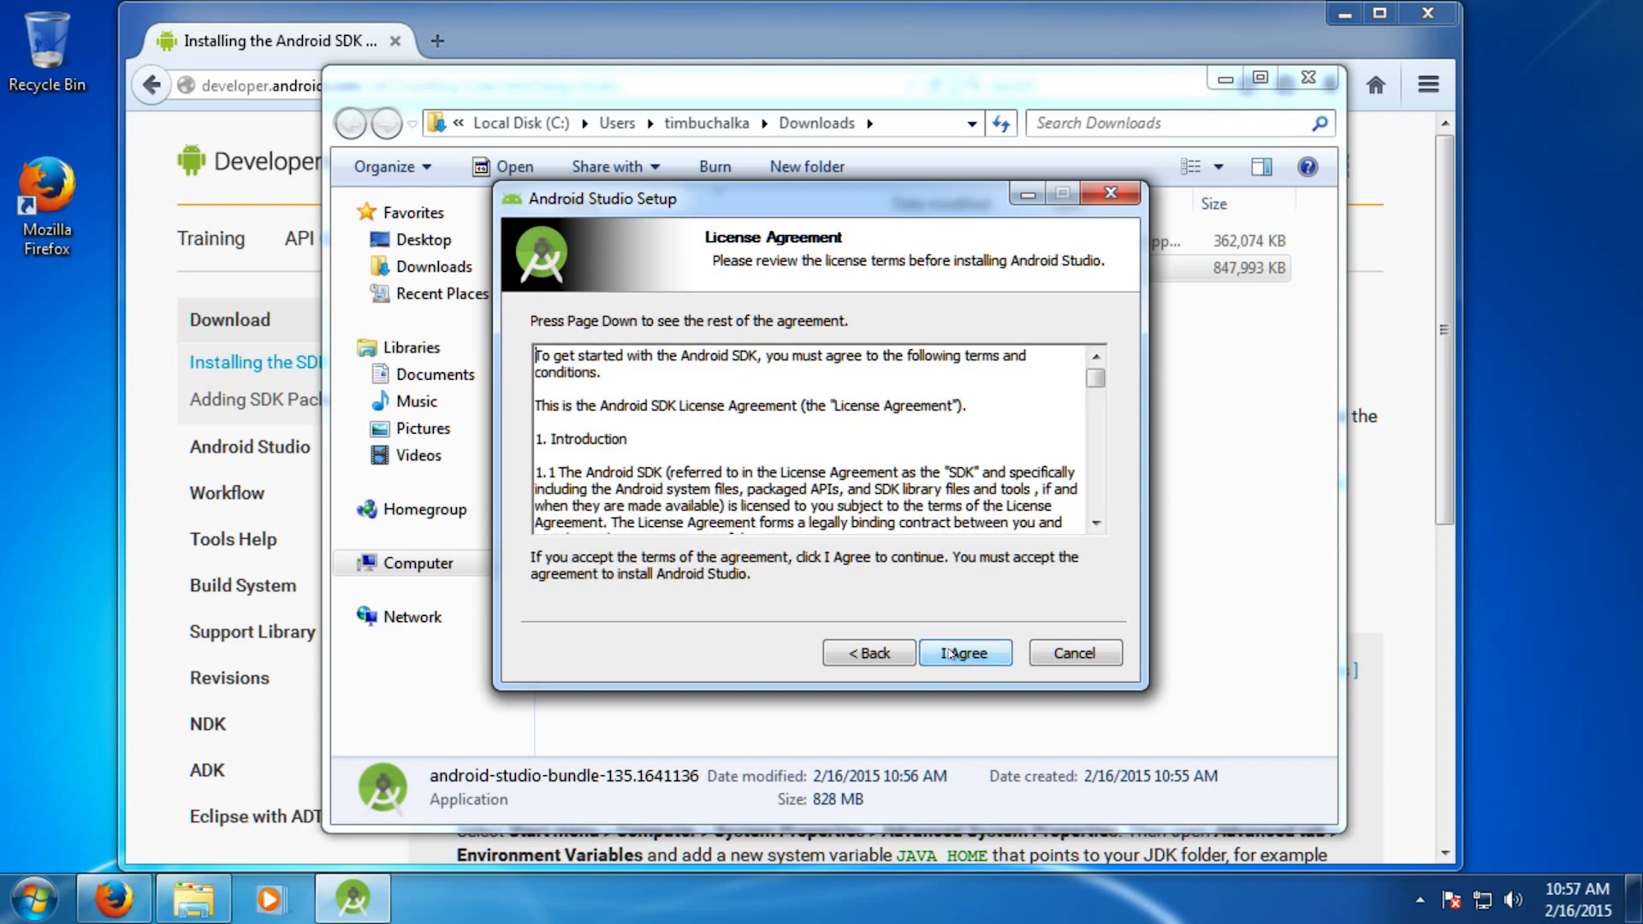
# Accept the licence agreement and install with the default locations and the Android Studio Start Menu folder
pyautogui.click(951, 655)
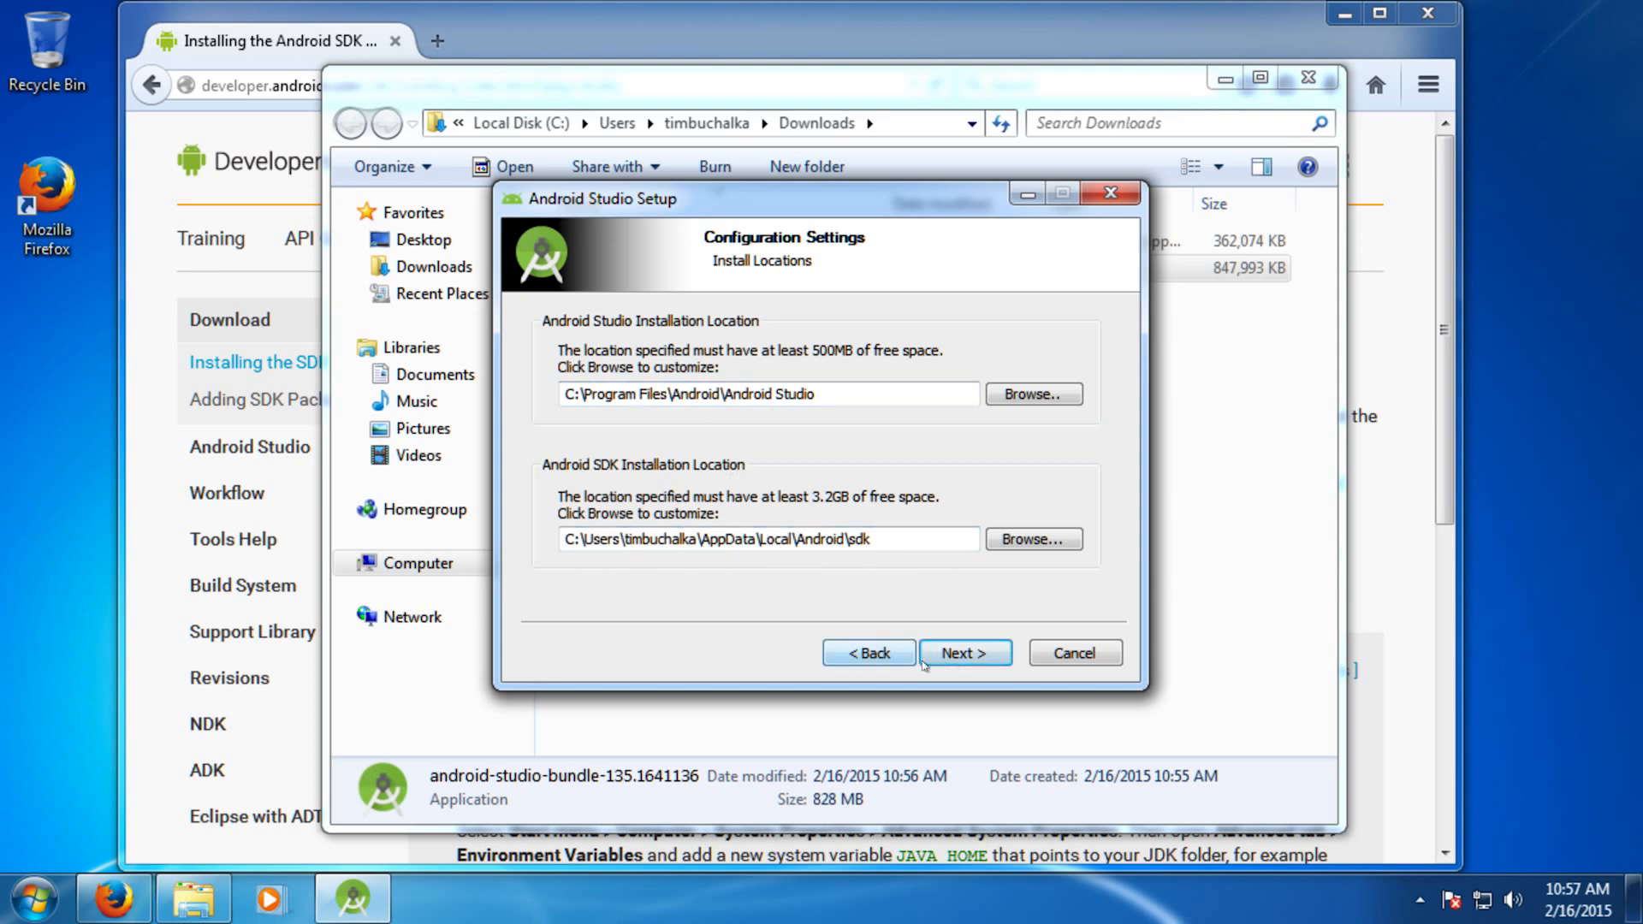
pyautogui.click(943, 653)
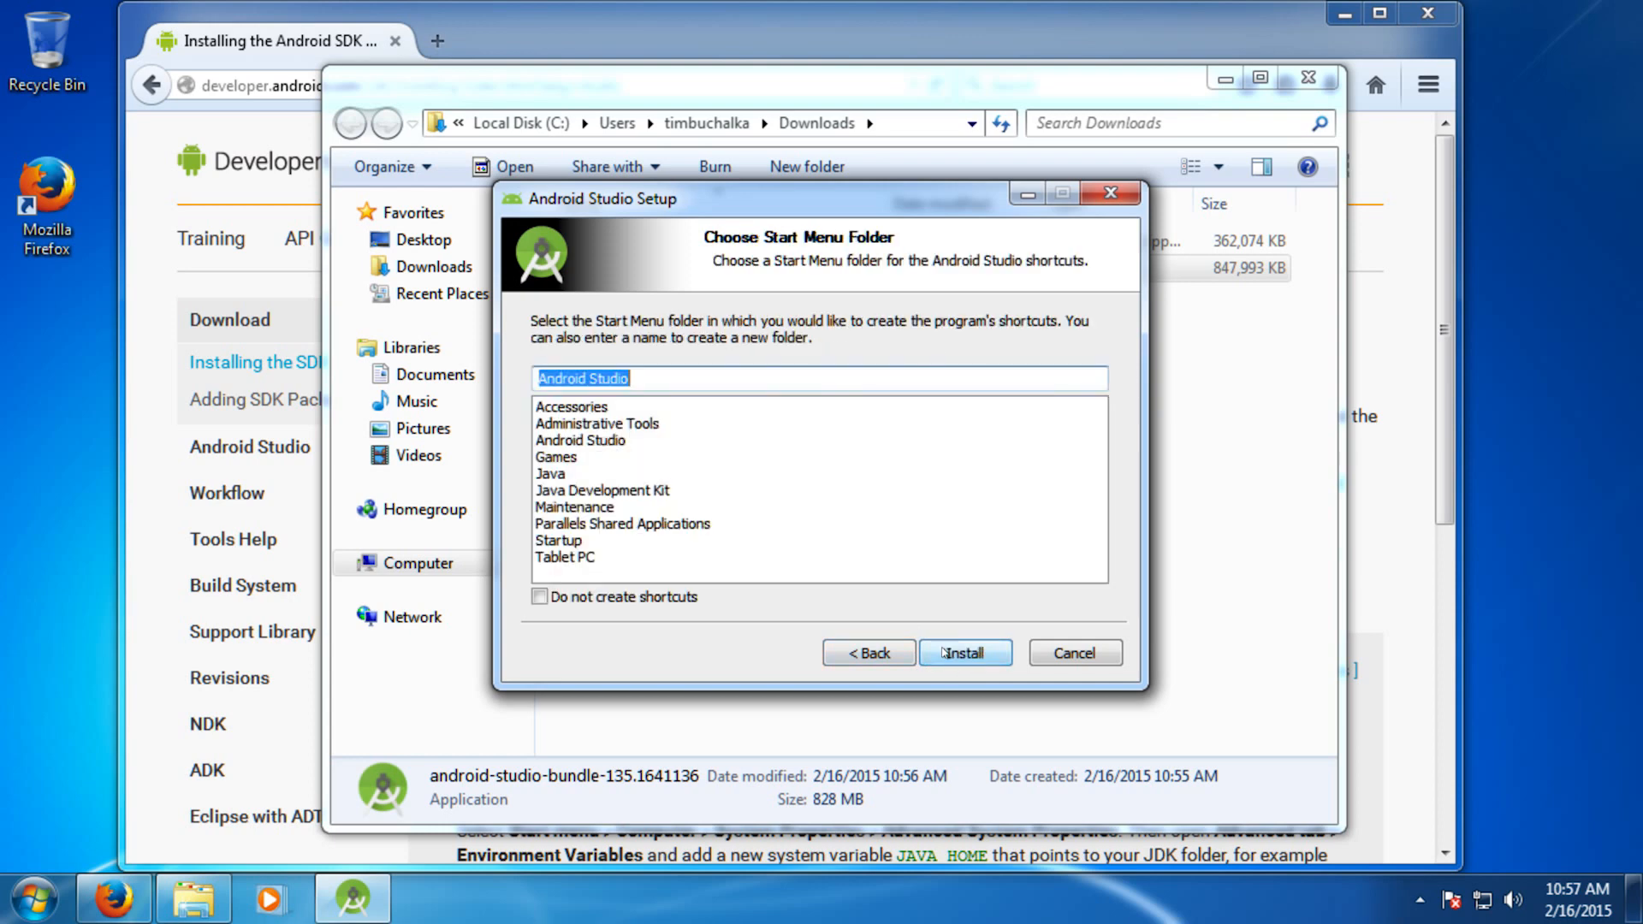
pyautogui.click(948, 656)
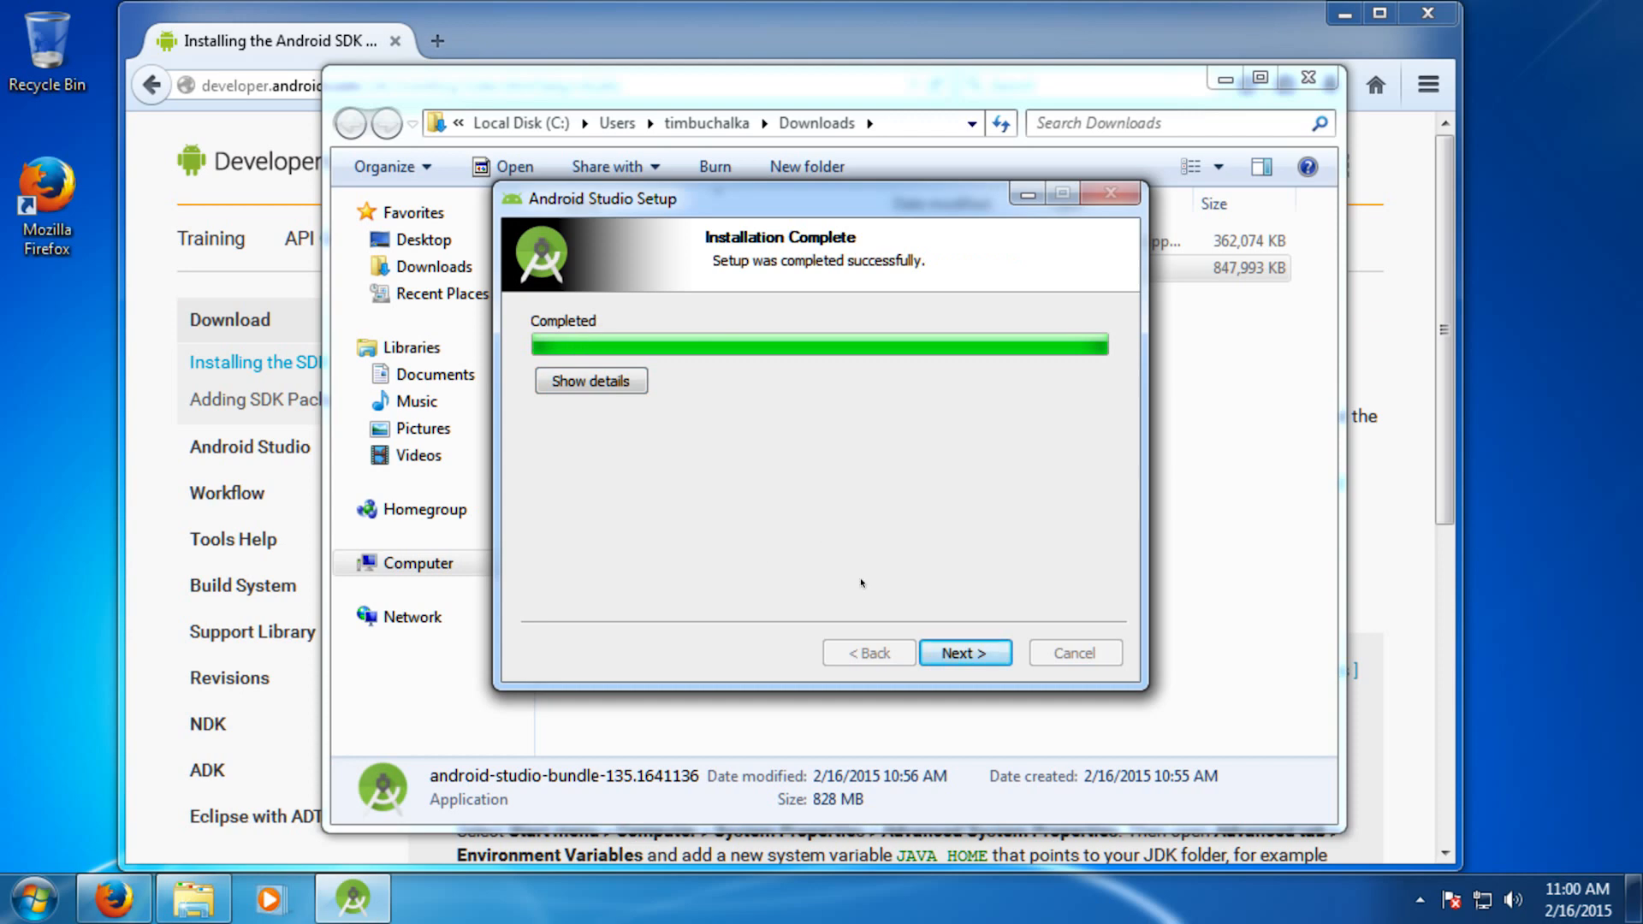
# Finish the installation with Start Android Studio enabled and complete the component download wizard
pyautogui.click(950, 656)
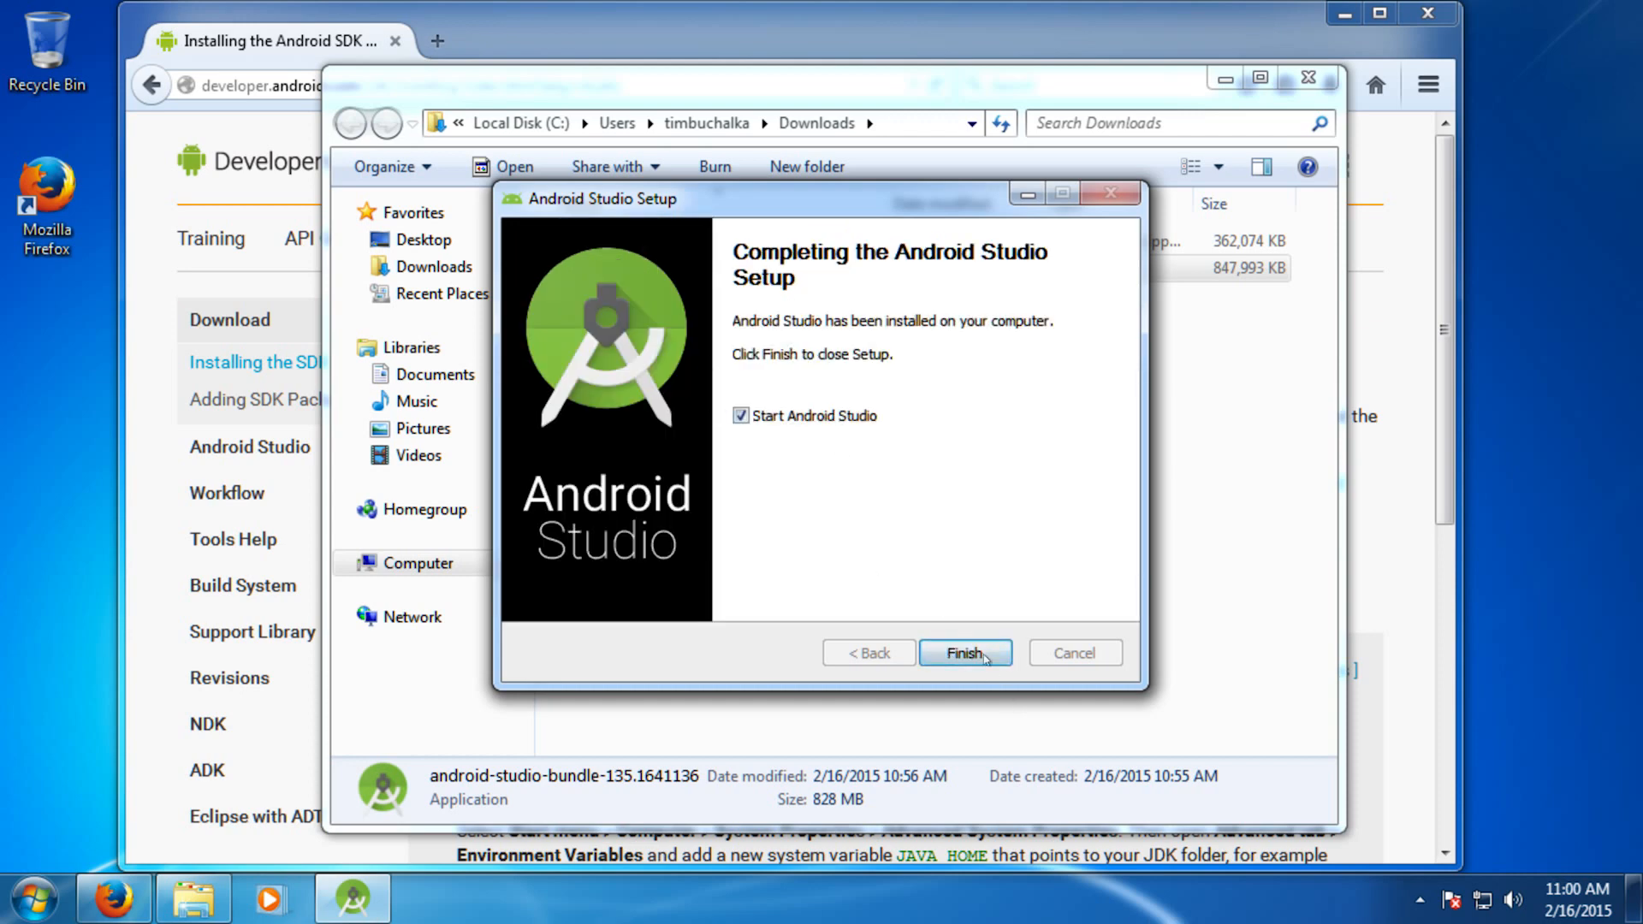
pyautogui.click(975, 653)
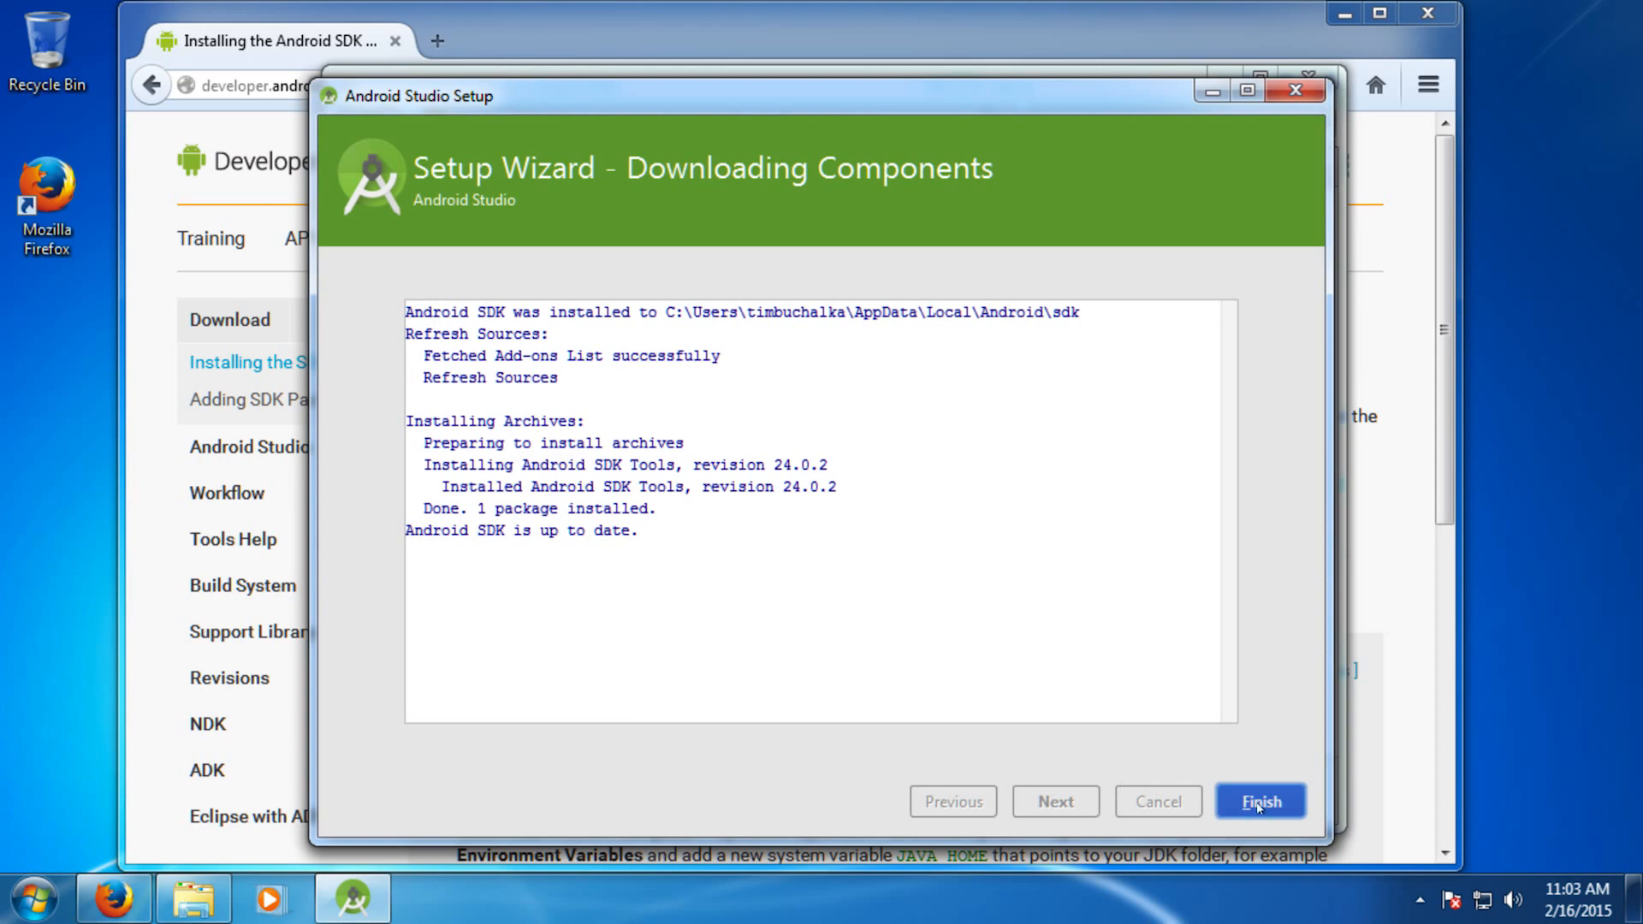
pyautogui.click(1259, 804)
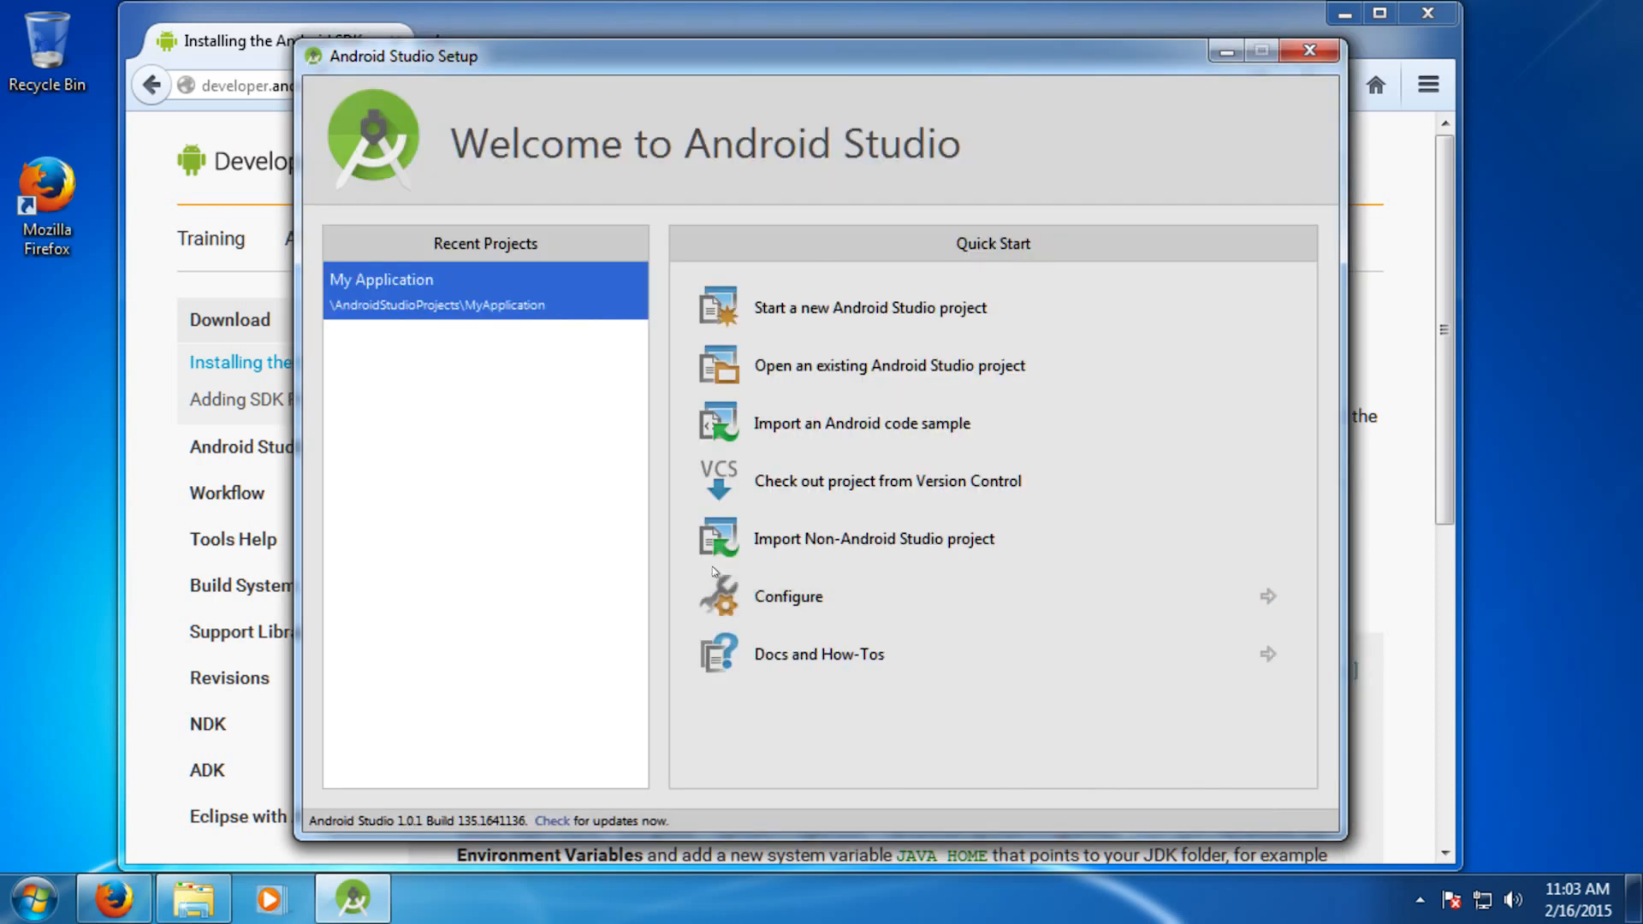
# Set the JDK location in the default Project Structure to C:\Program Files\Java\jdk1.8.0_25
pyautogui.click(722, 598)
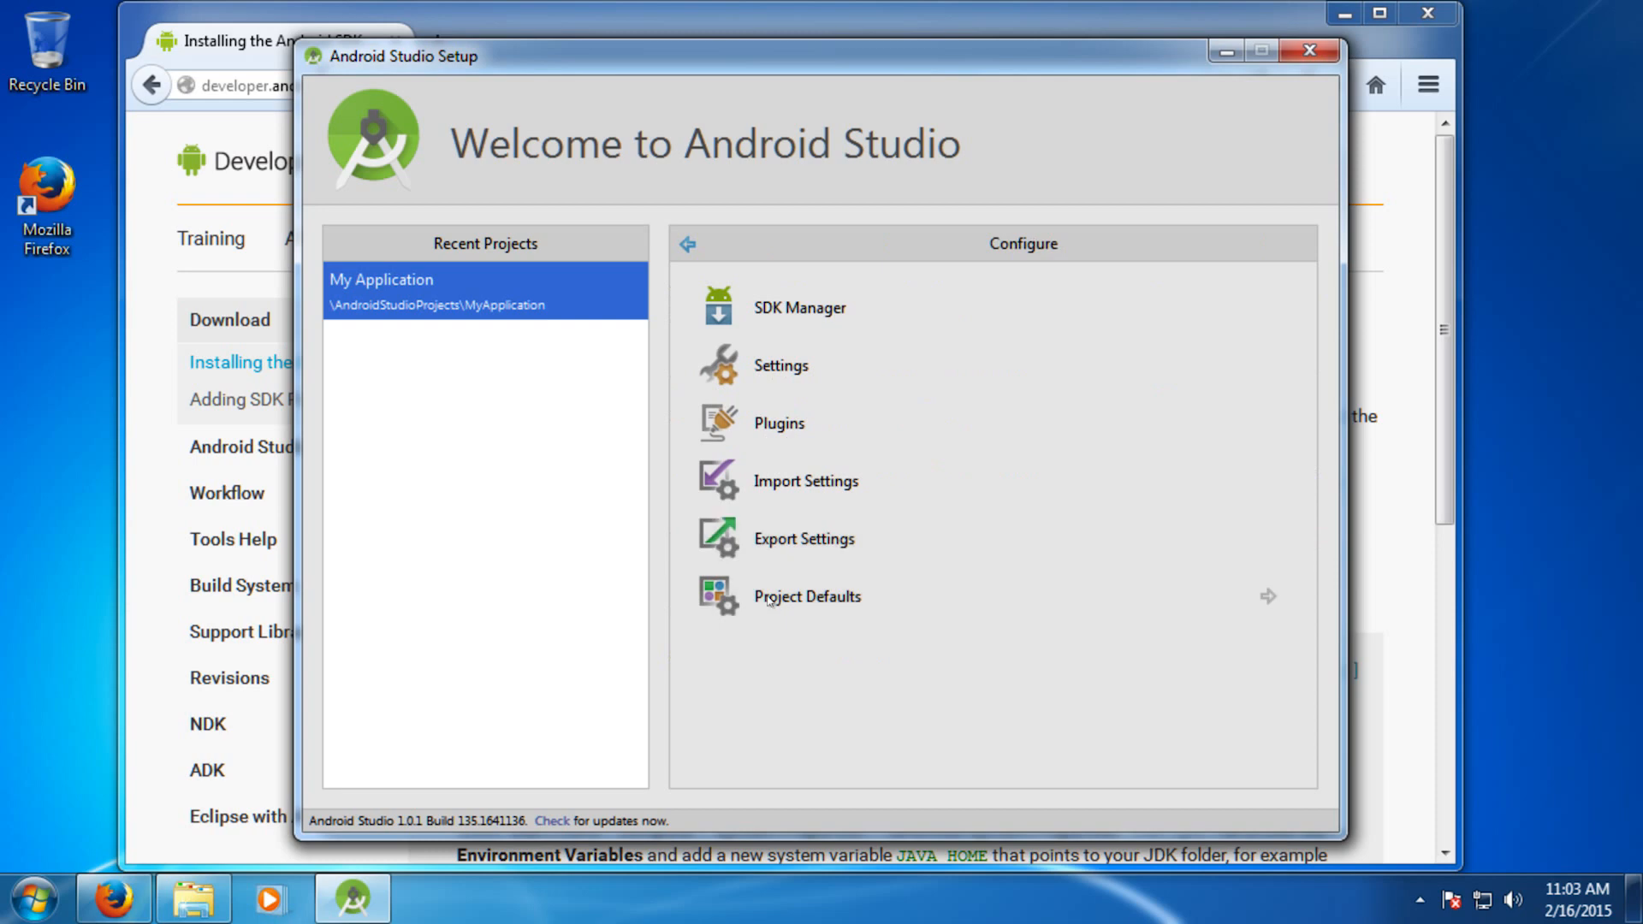
pyautogui.click(772, 603)
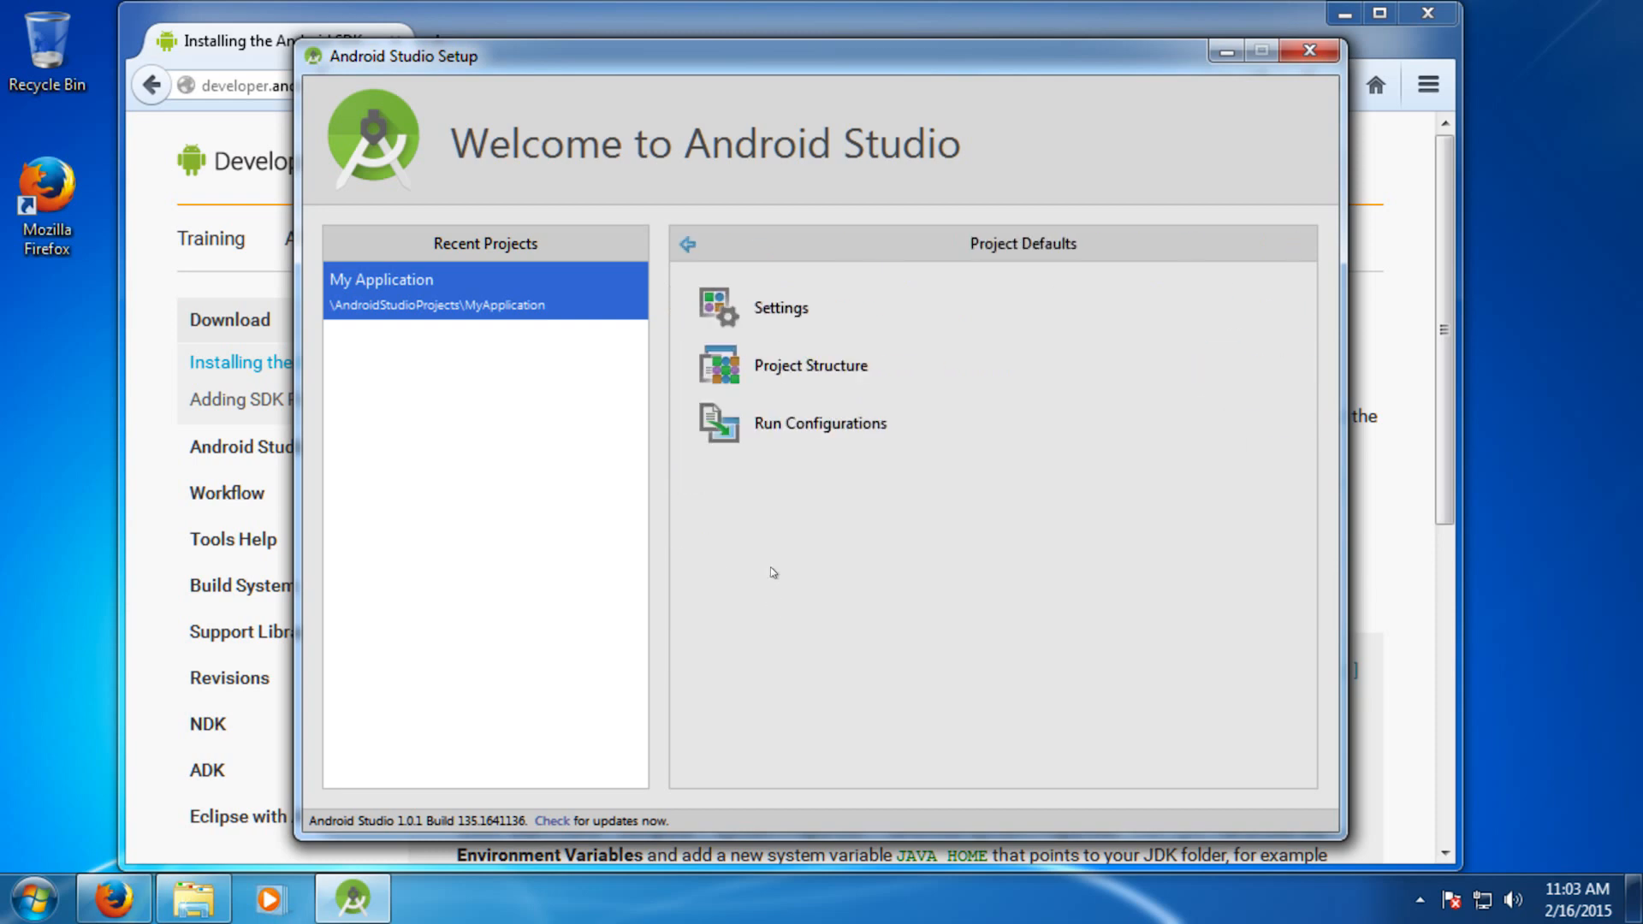
pyautogui.click(751, 368)
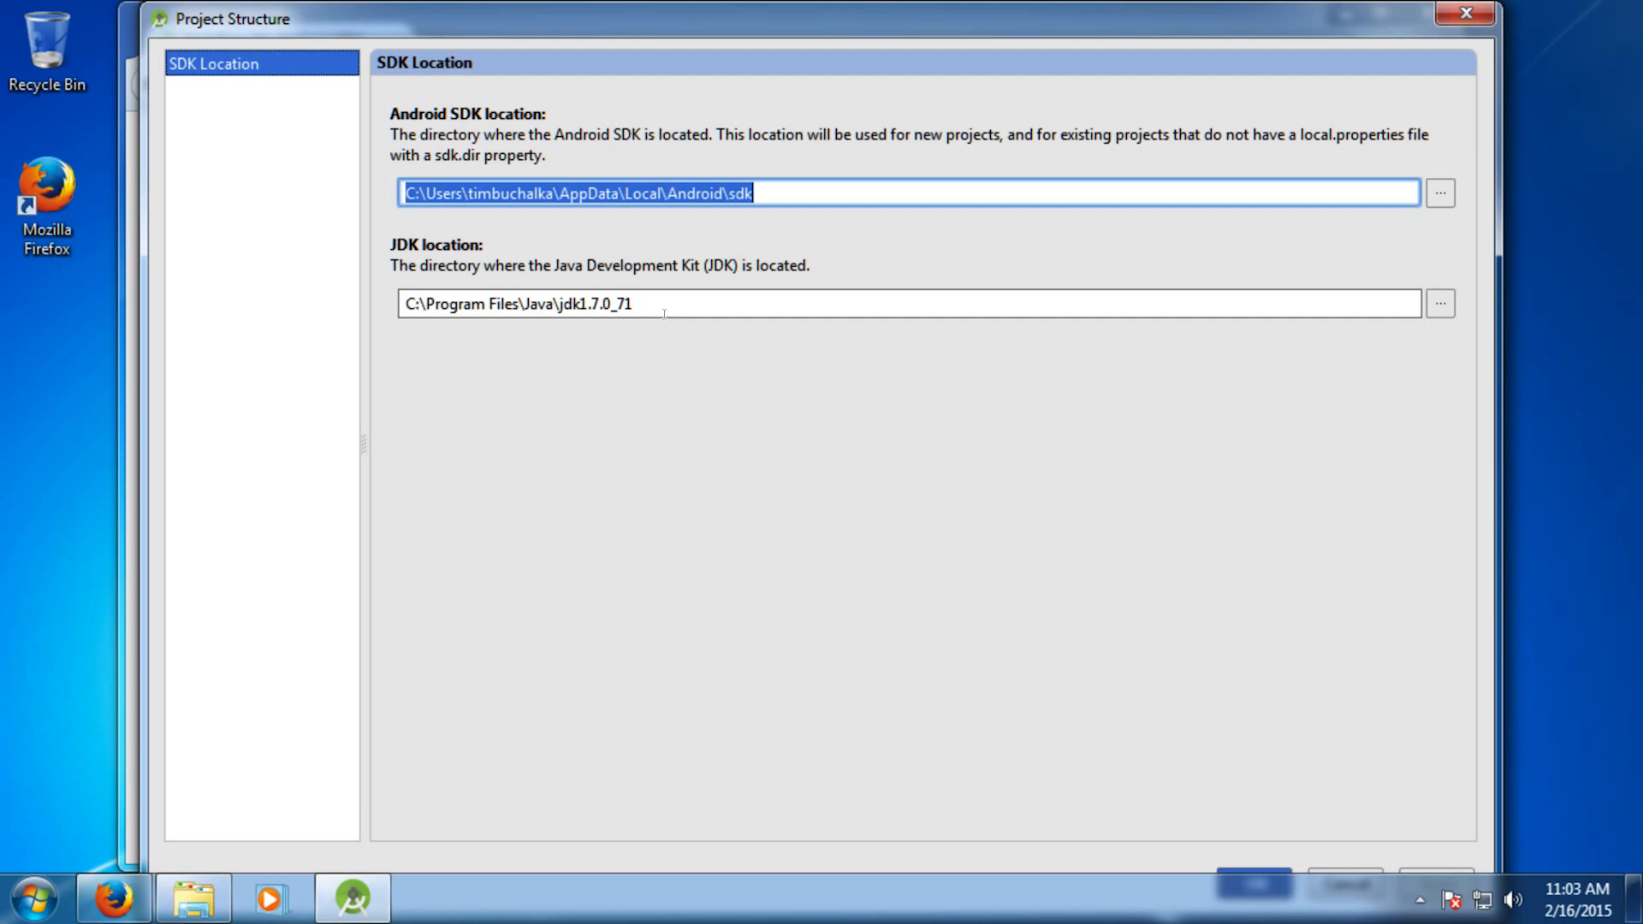
pyautogui.click(1443, 305)
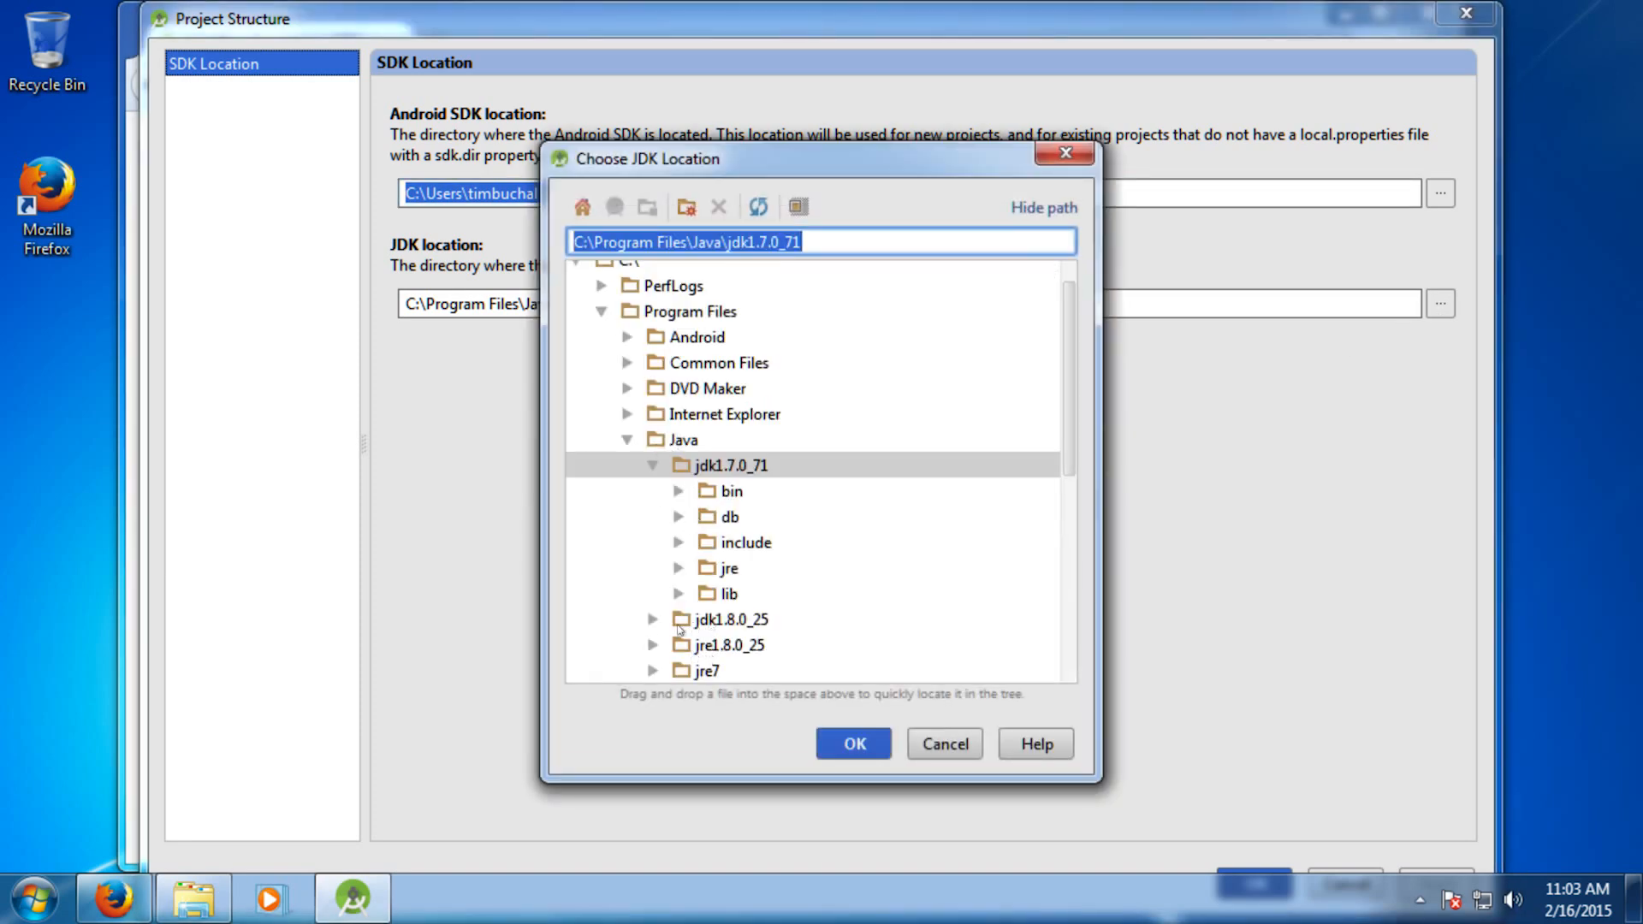
pyautogui.doubleClick(727, 619)
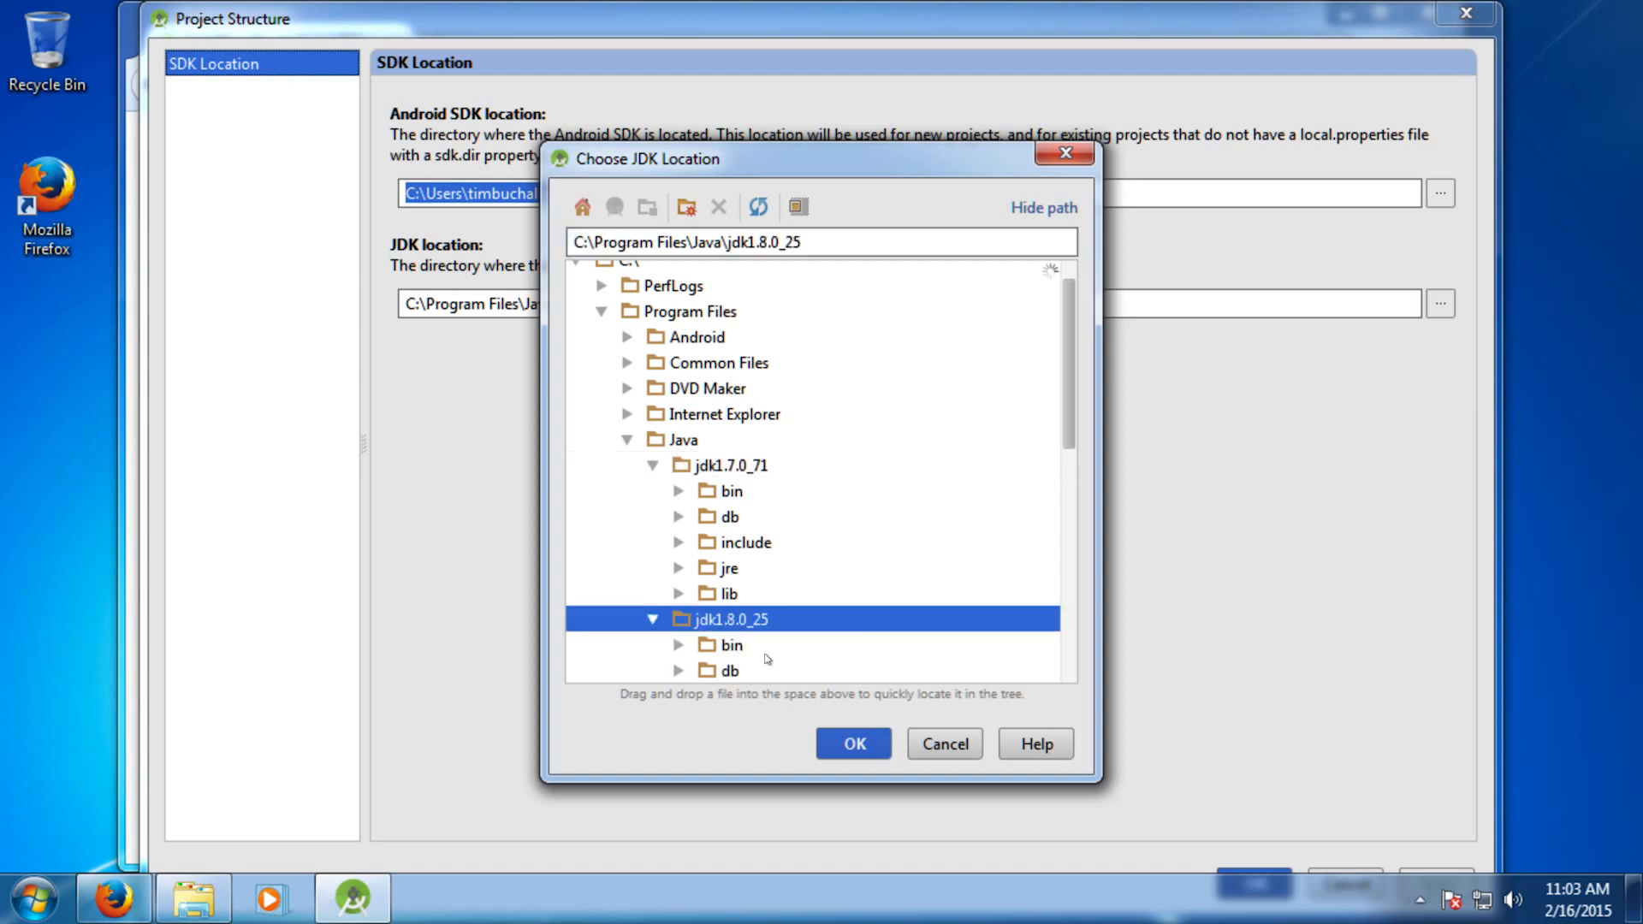
pyautogui.click(885, 752)
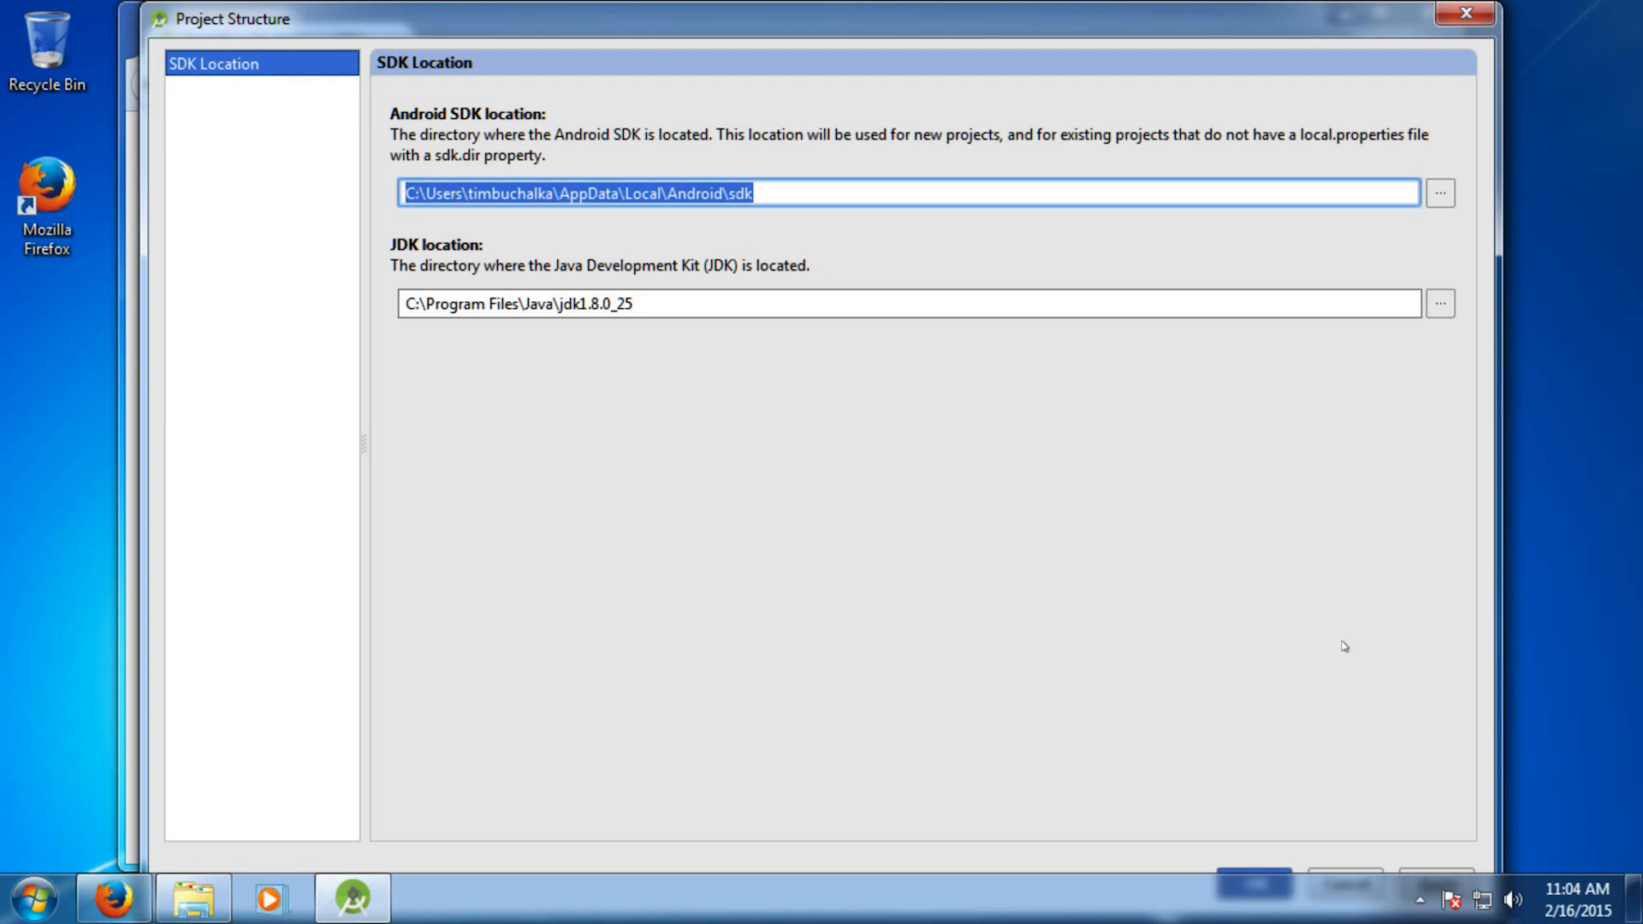
pyautogui.click(1262, 873)
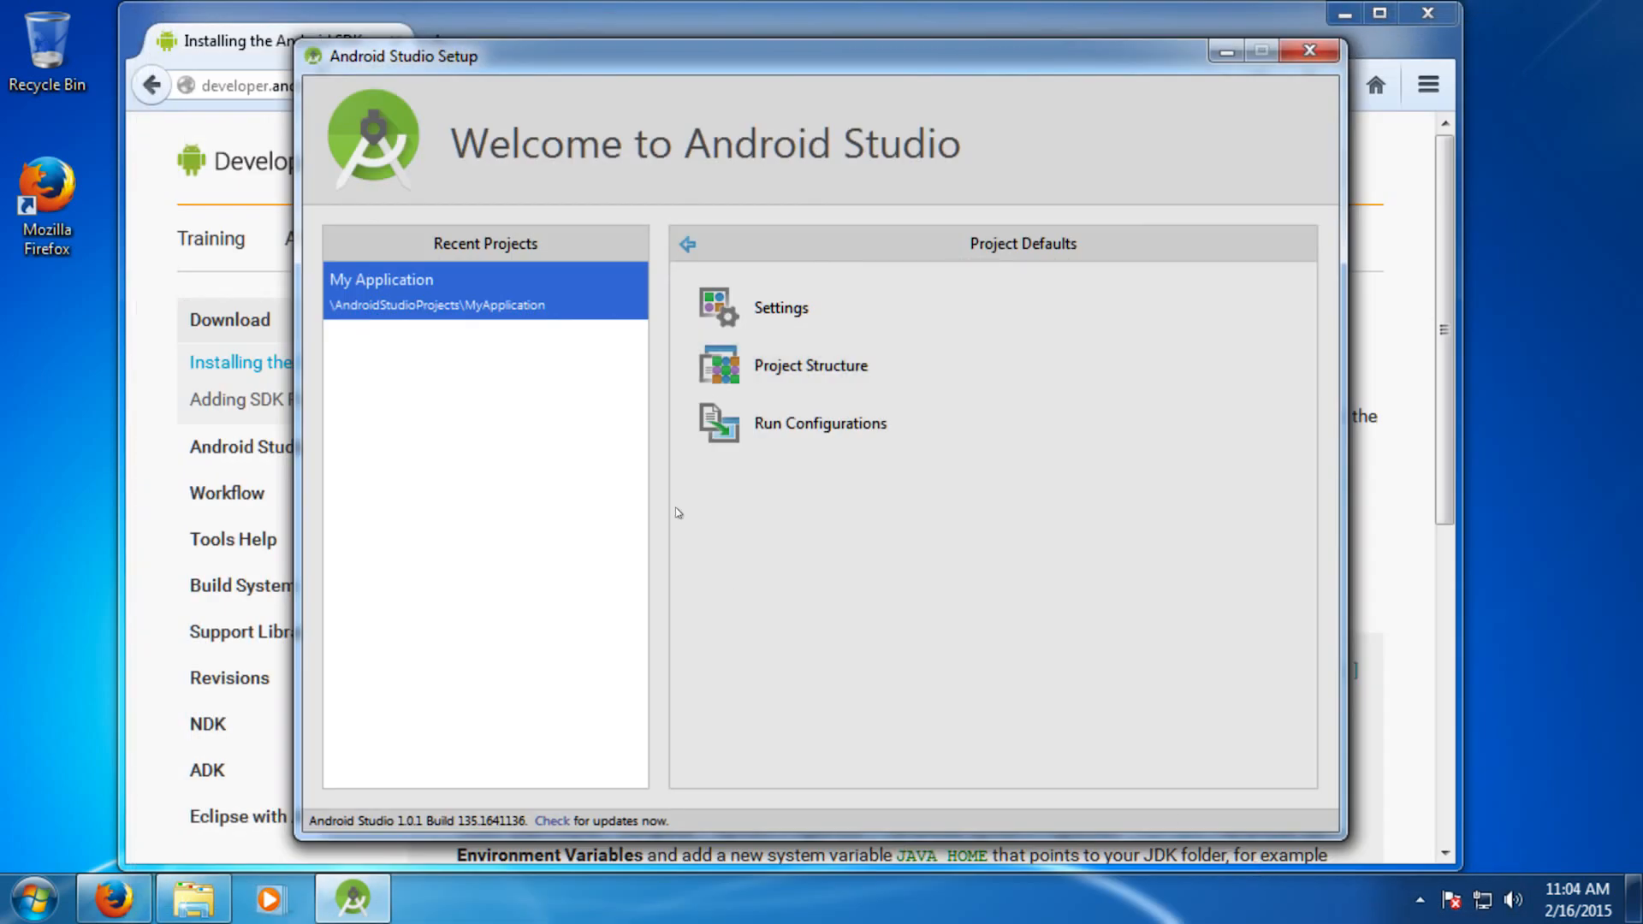
# Open the SDK Manager from the Configure options and bring its window to the front, nearer the screen's centre
pyautogui.click(690, 246)
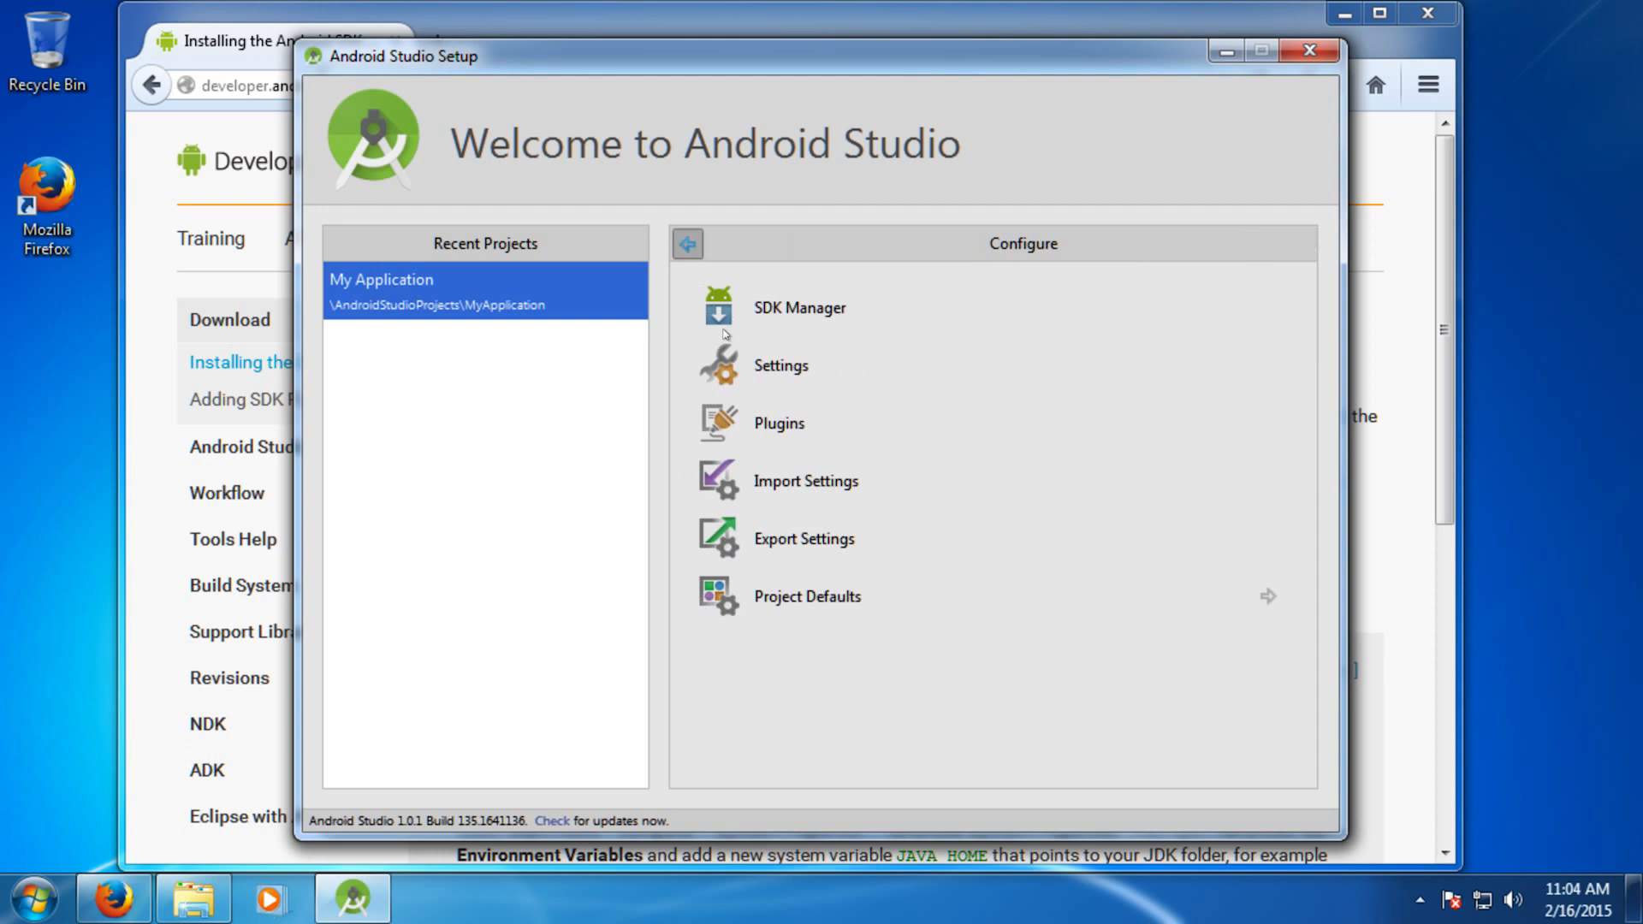
pyautogui.click(775, 308)
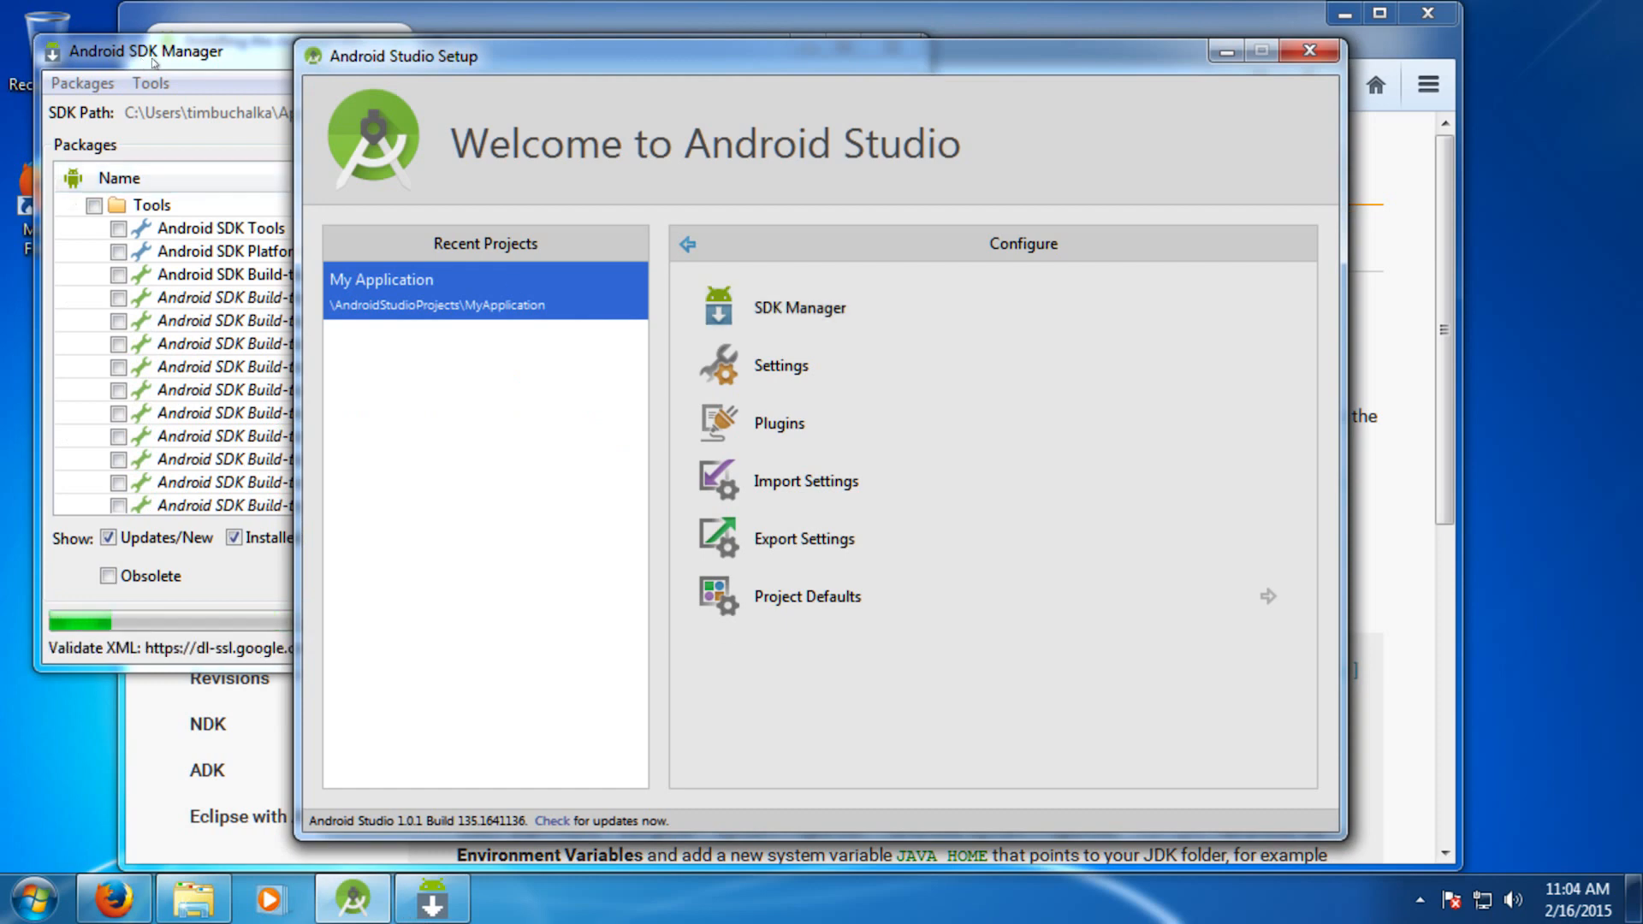
pyautogui.click(143, 61)
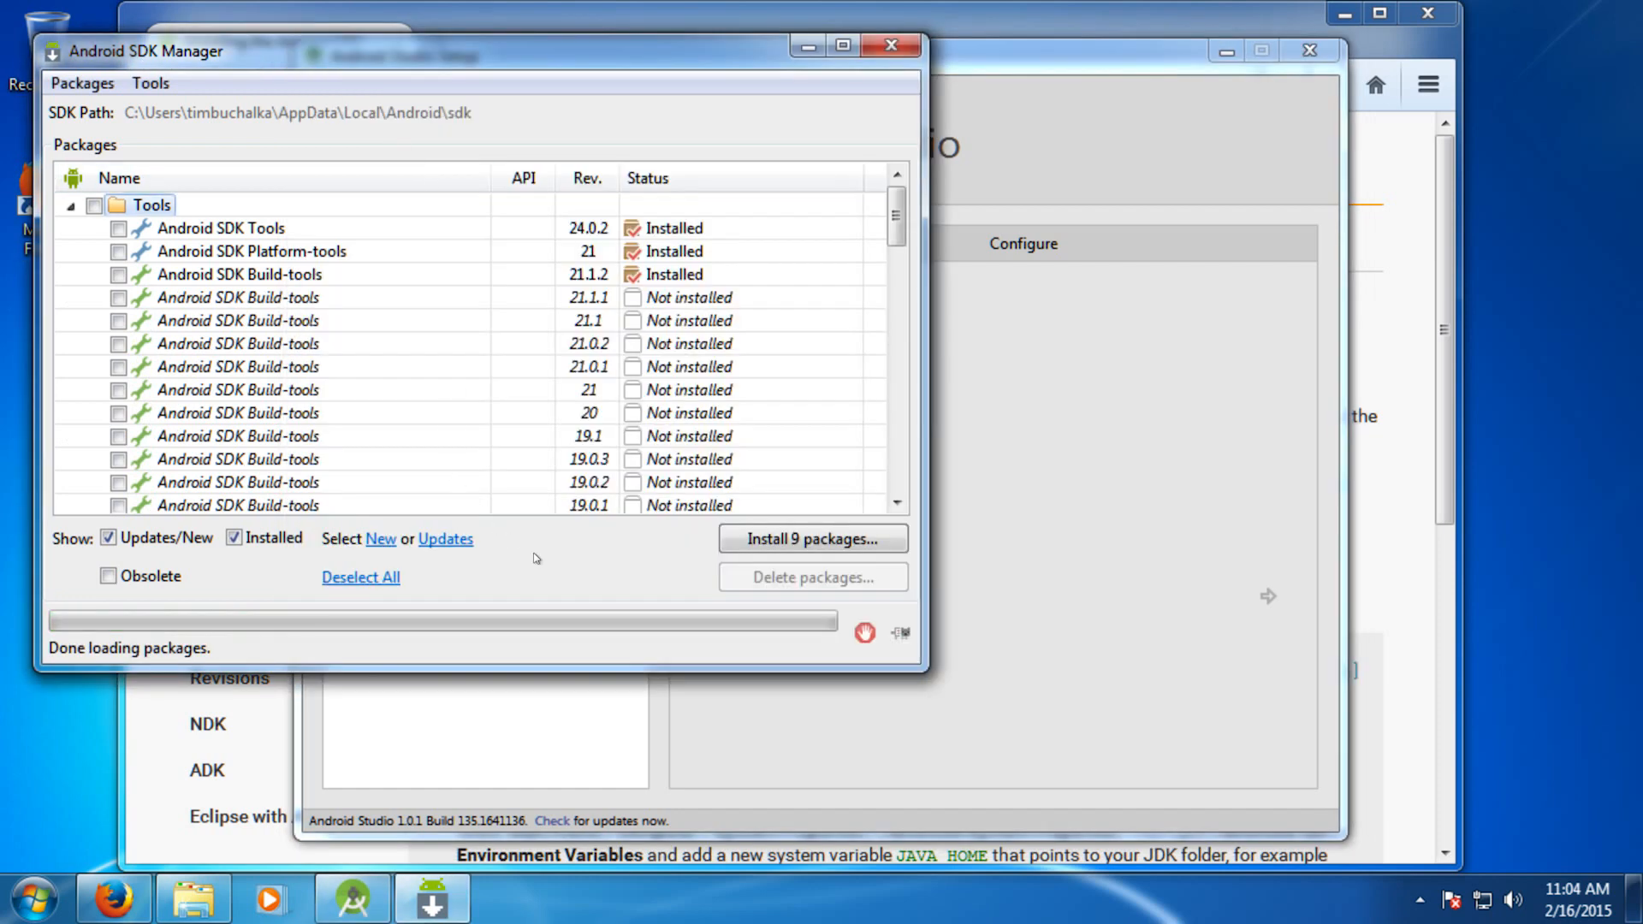
pyautogui.moveTo(383, 62); pyautogui.dragTo(655, 67)
# Deselect all preselected packages in the SDK Manager and maximize its window
pyautogui.scroll(-6, 805, 393)
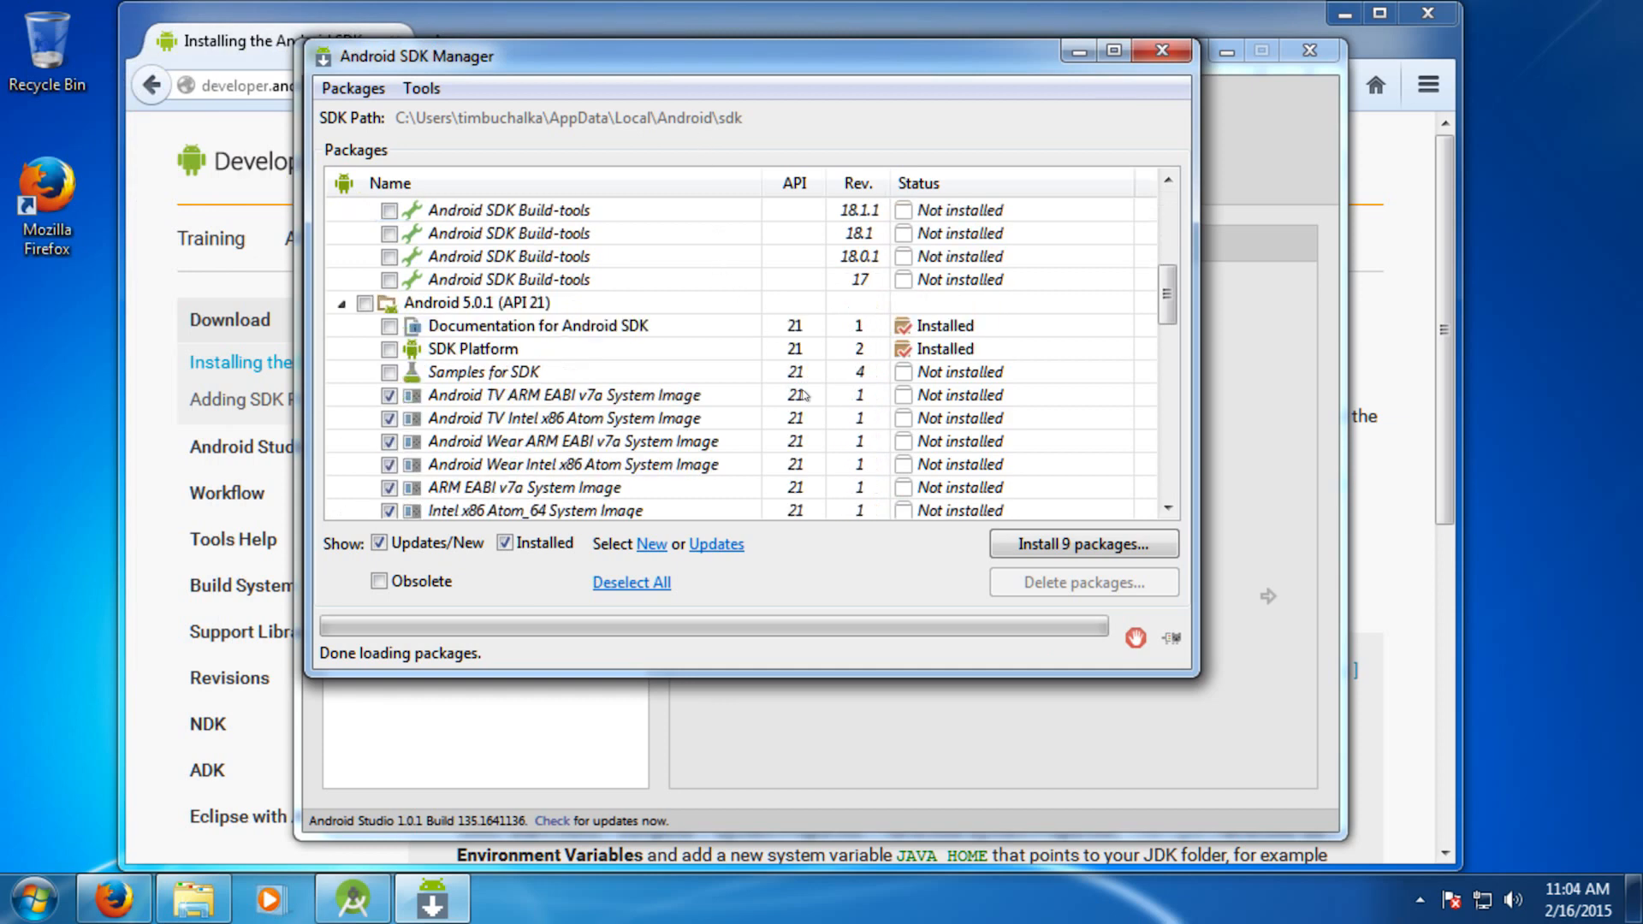
pyautogui.scroll(-1, 804, 394)
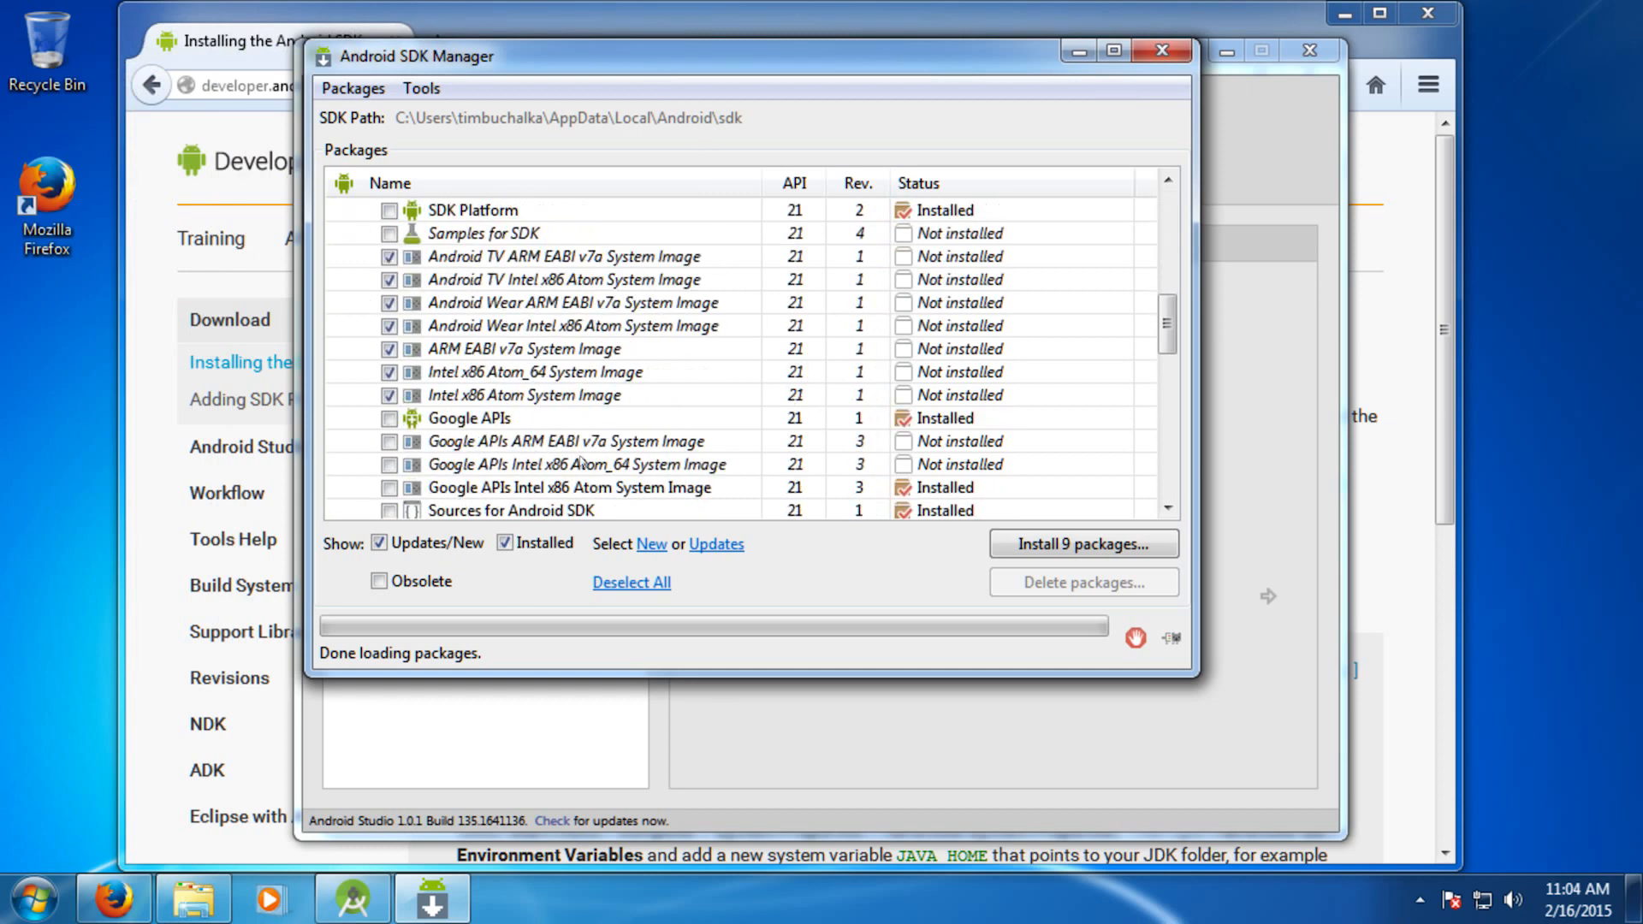
pyautogui.click(631, 587)
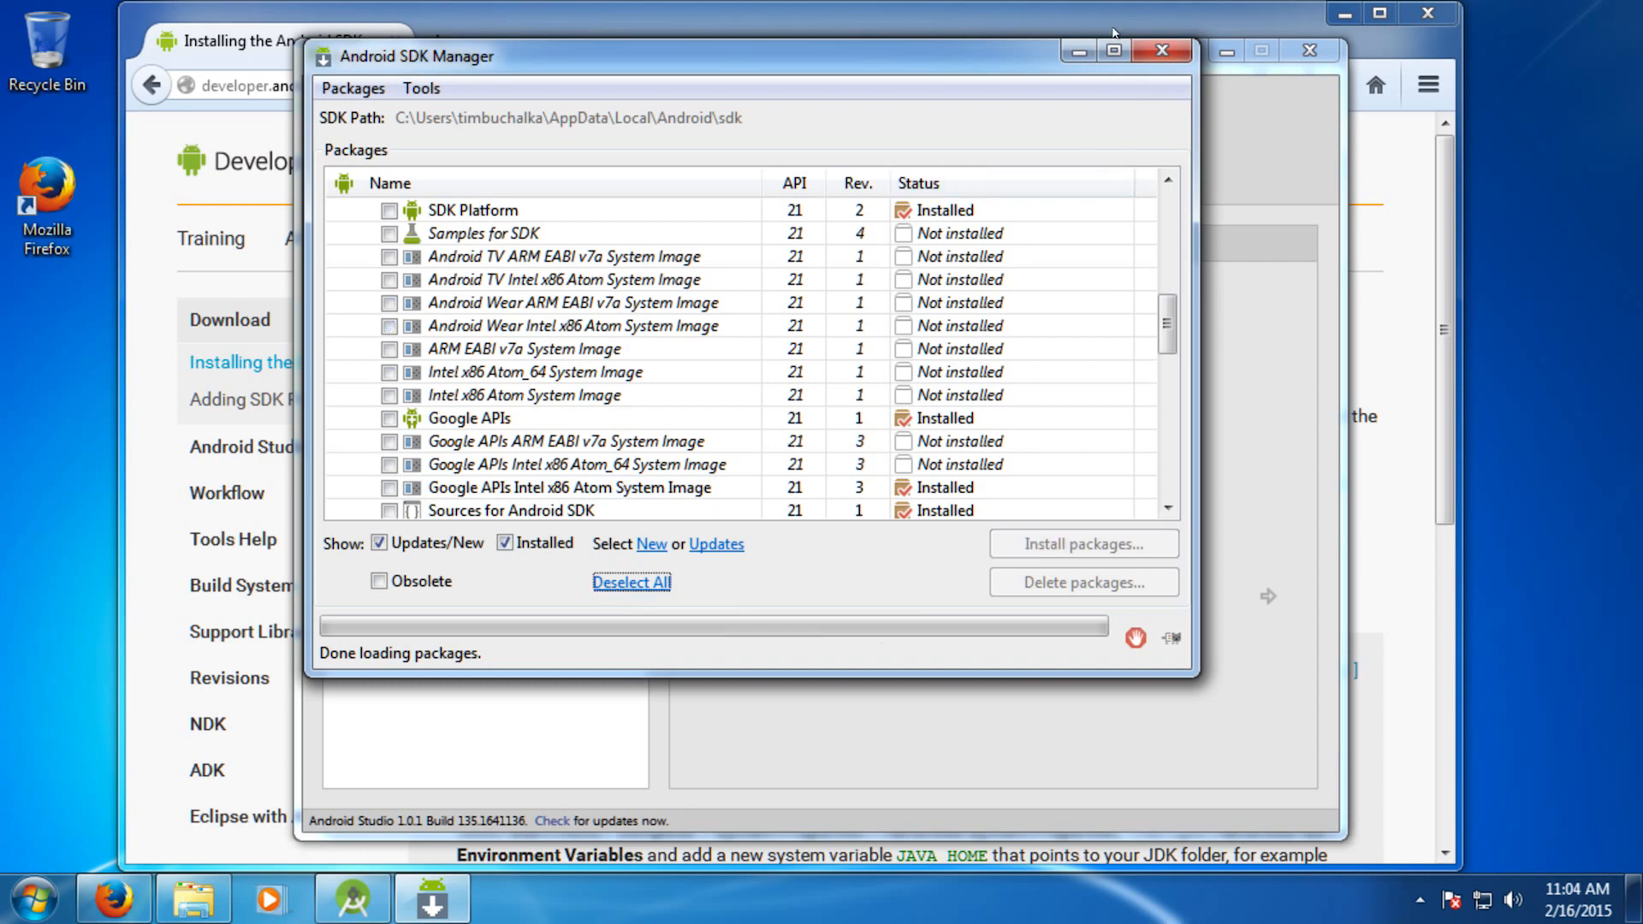
pyautogui.click(1112, 52)
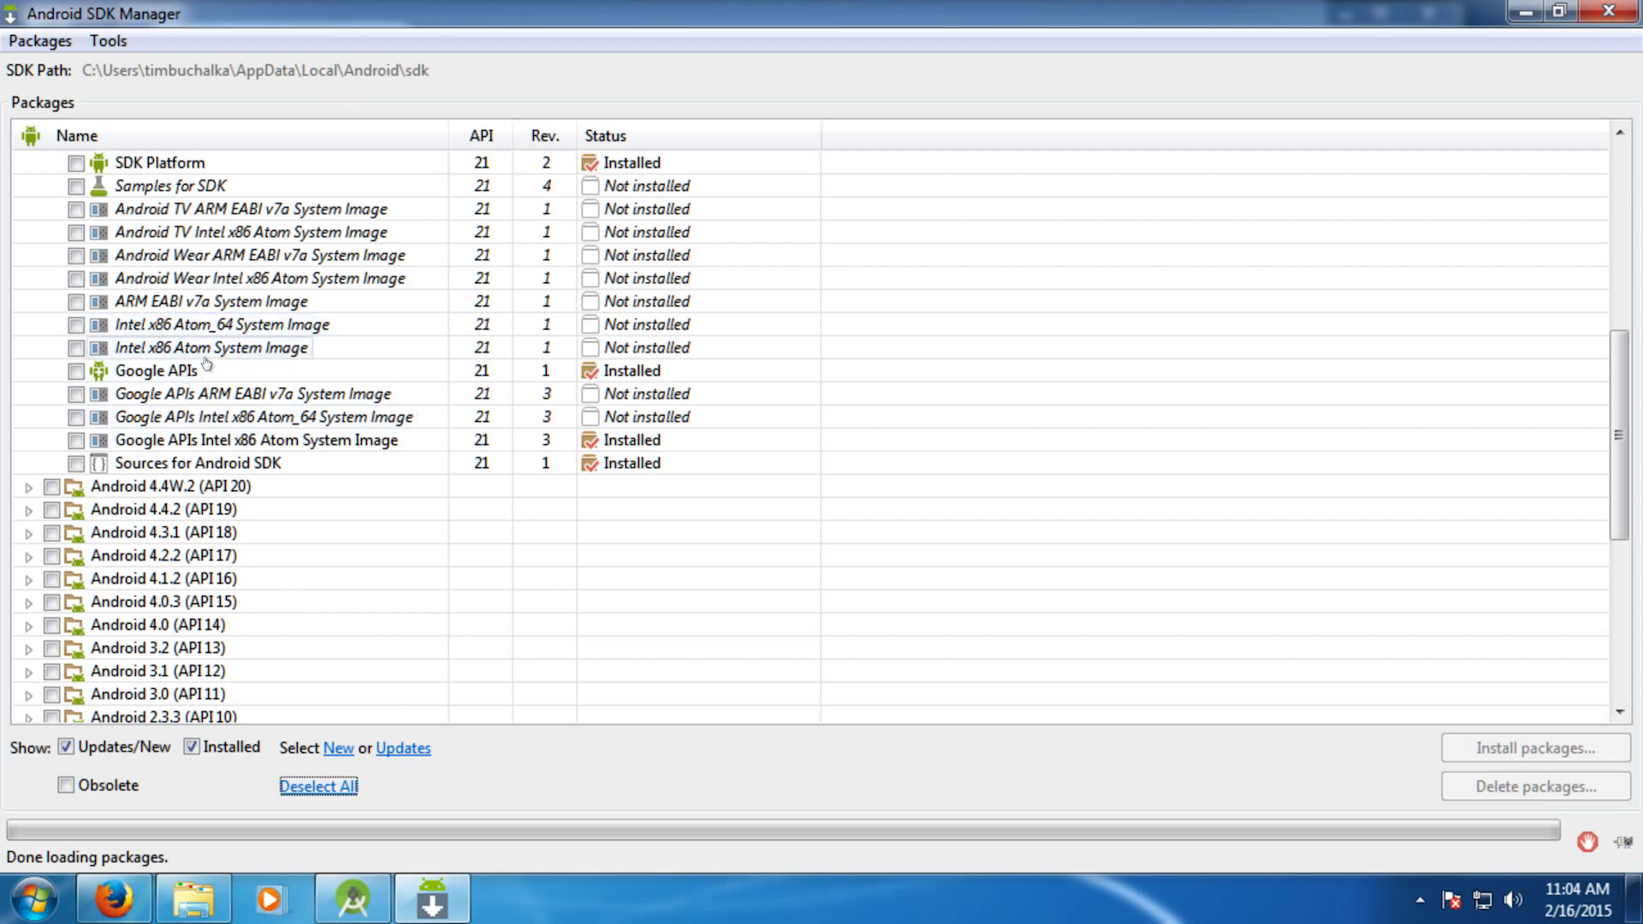
# Review the Android 5.0.1 (API 21) system images, marking Intel x86 Atom System Image for installation and unmarking it again
pyautogui.moveTo(206, 365)
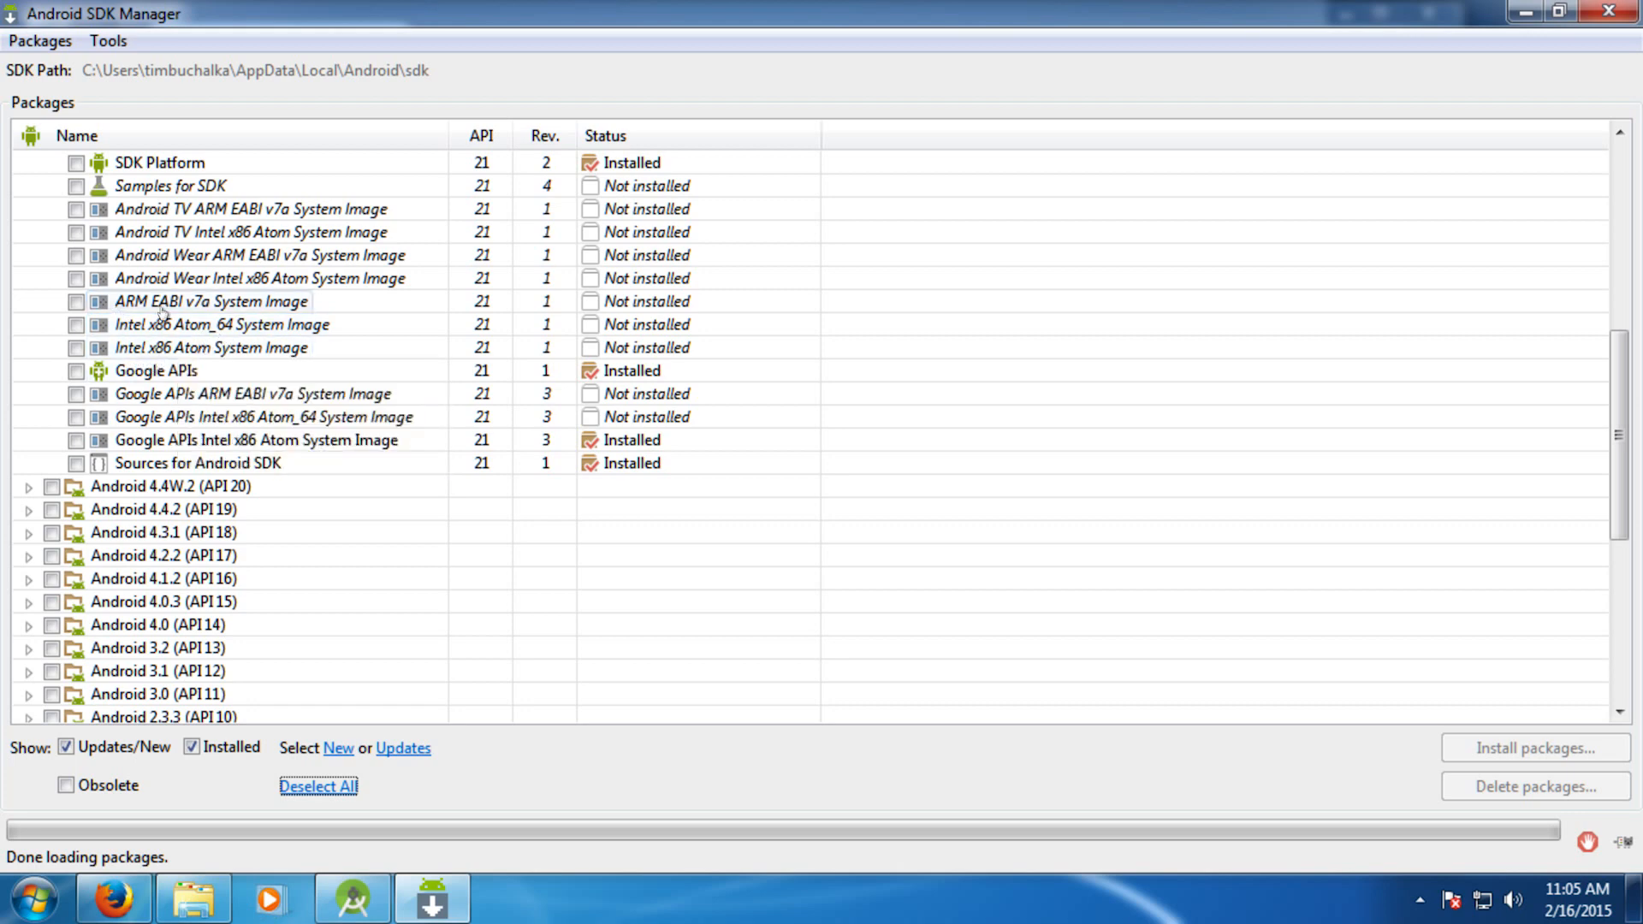
pyautogui.moveTo(160, 310)
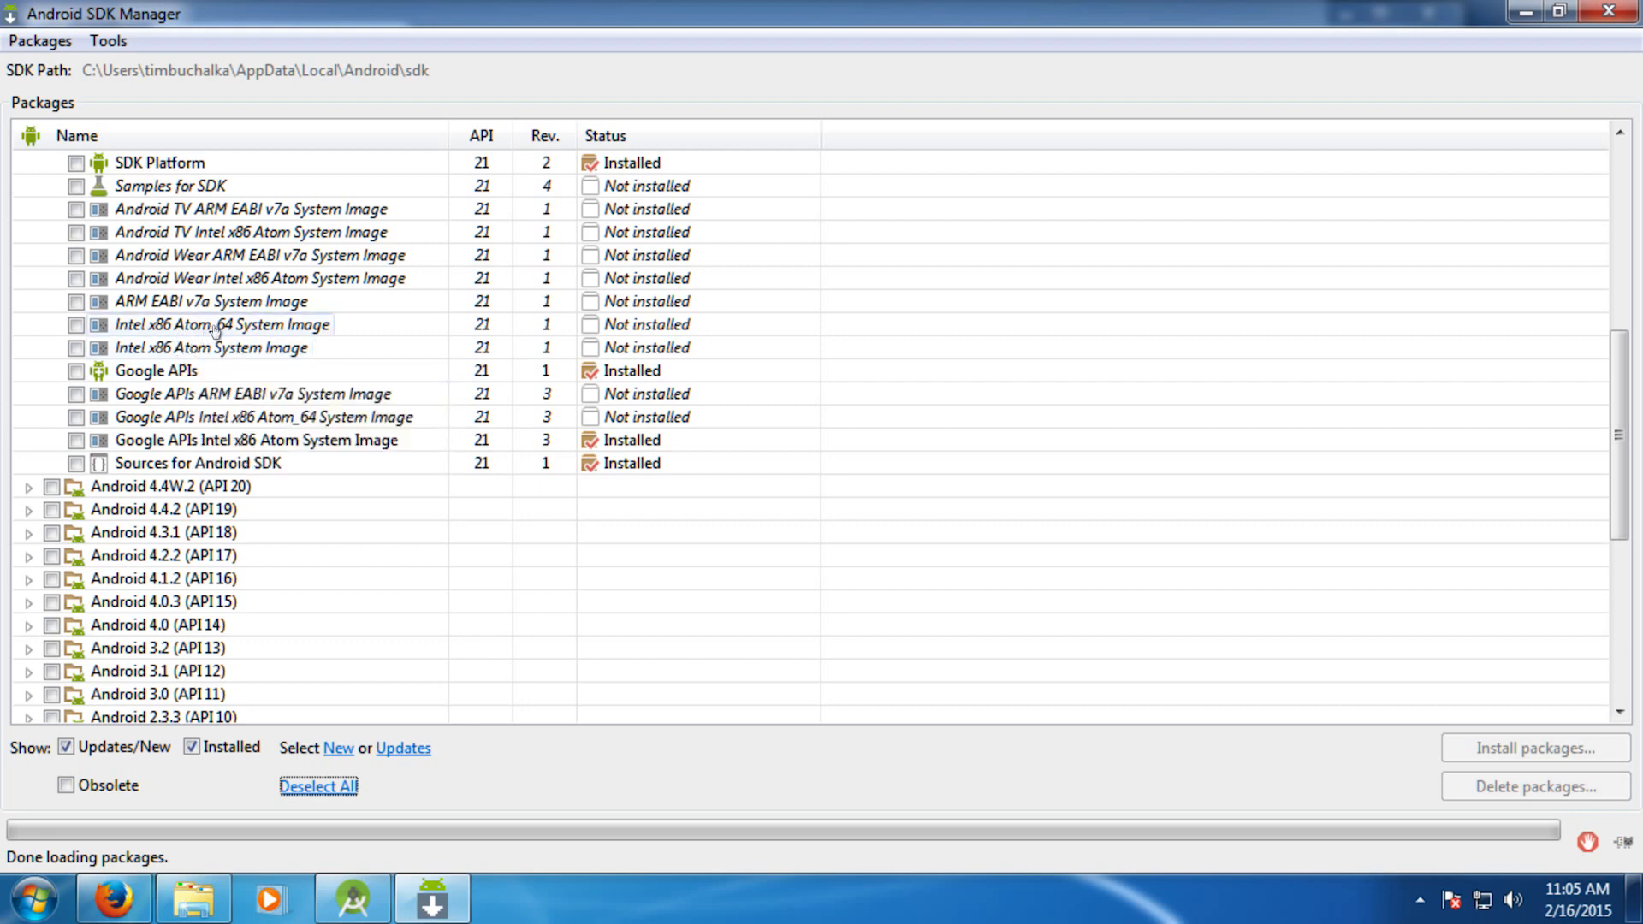
pyautogui.moveTo(215, 330)
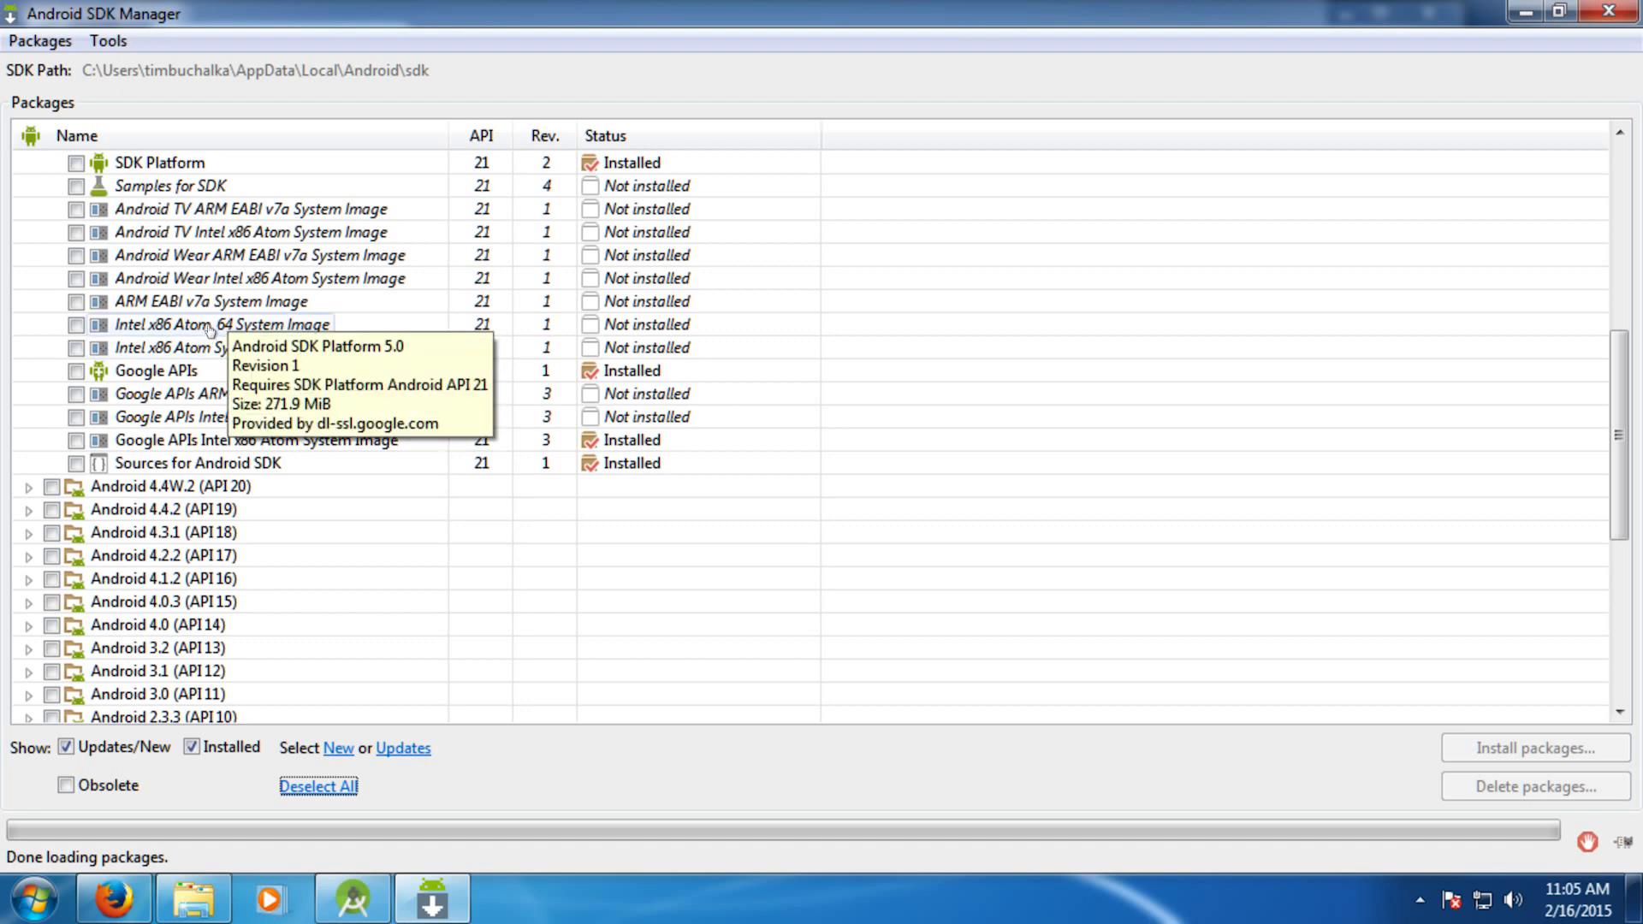
pyautogui.click(77, 349)
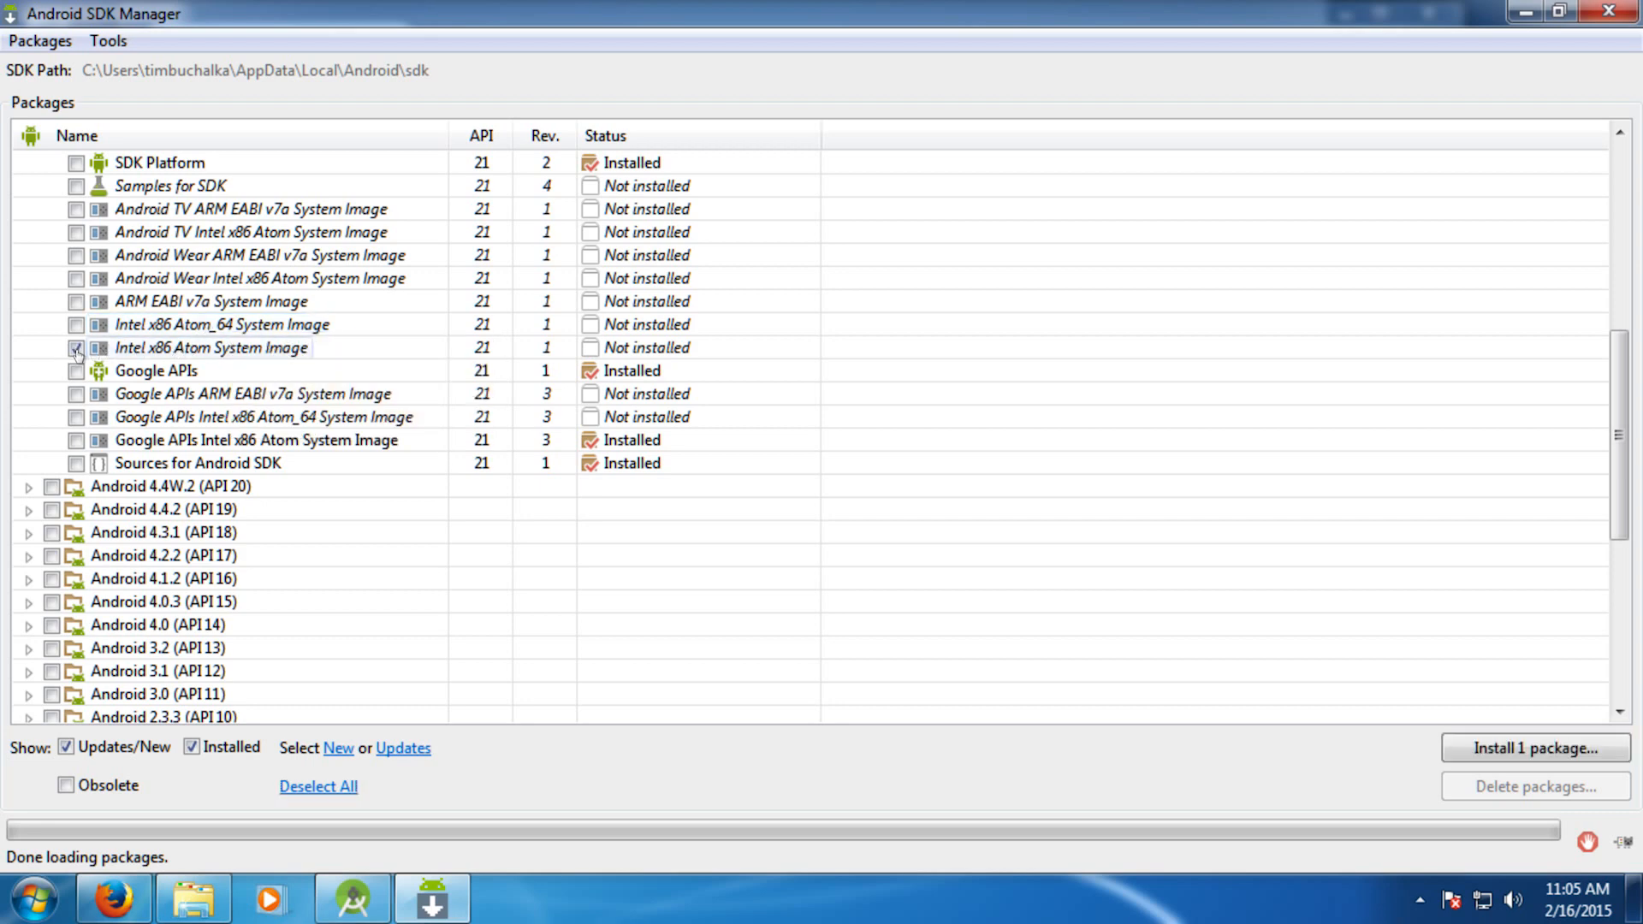
pyautogui.click(76, 349)
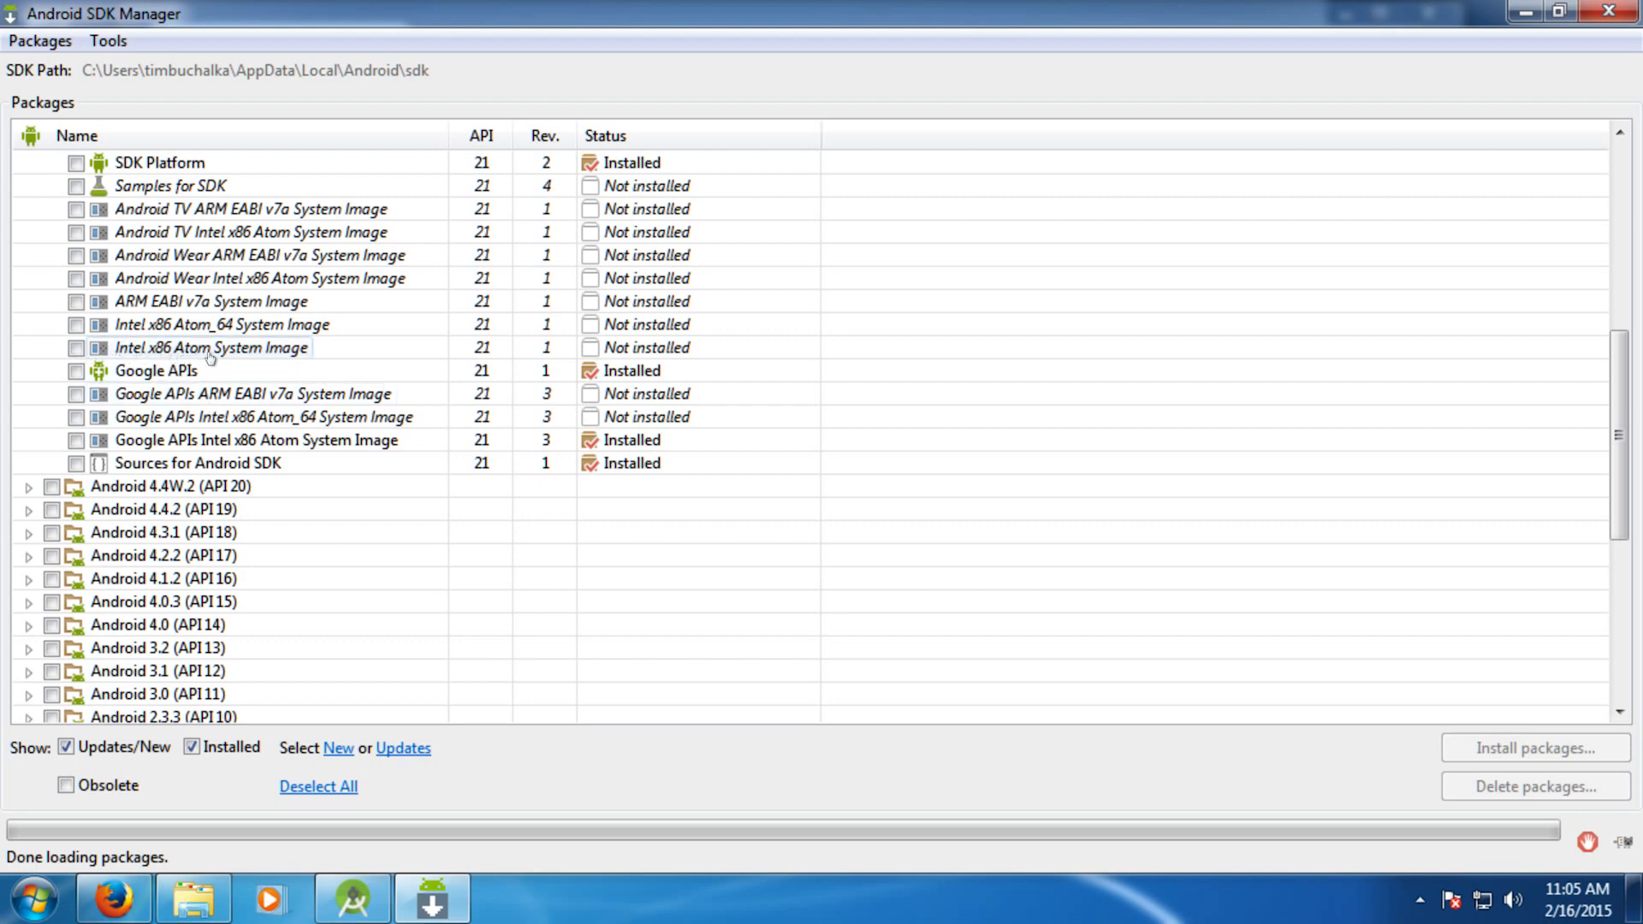
# Examine the Extras packages, including Google Play services and Google USB Driver, and return to the Tools group
pyautogui.scroll(-6, 261, 417)
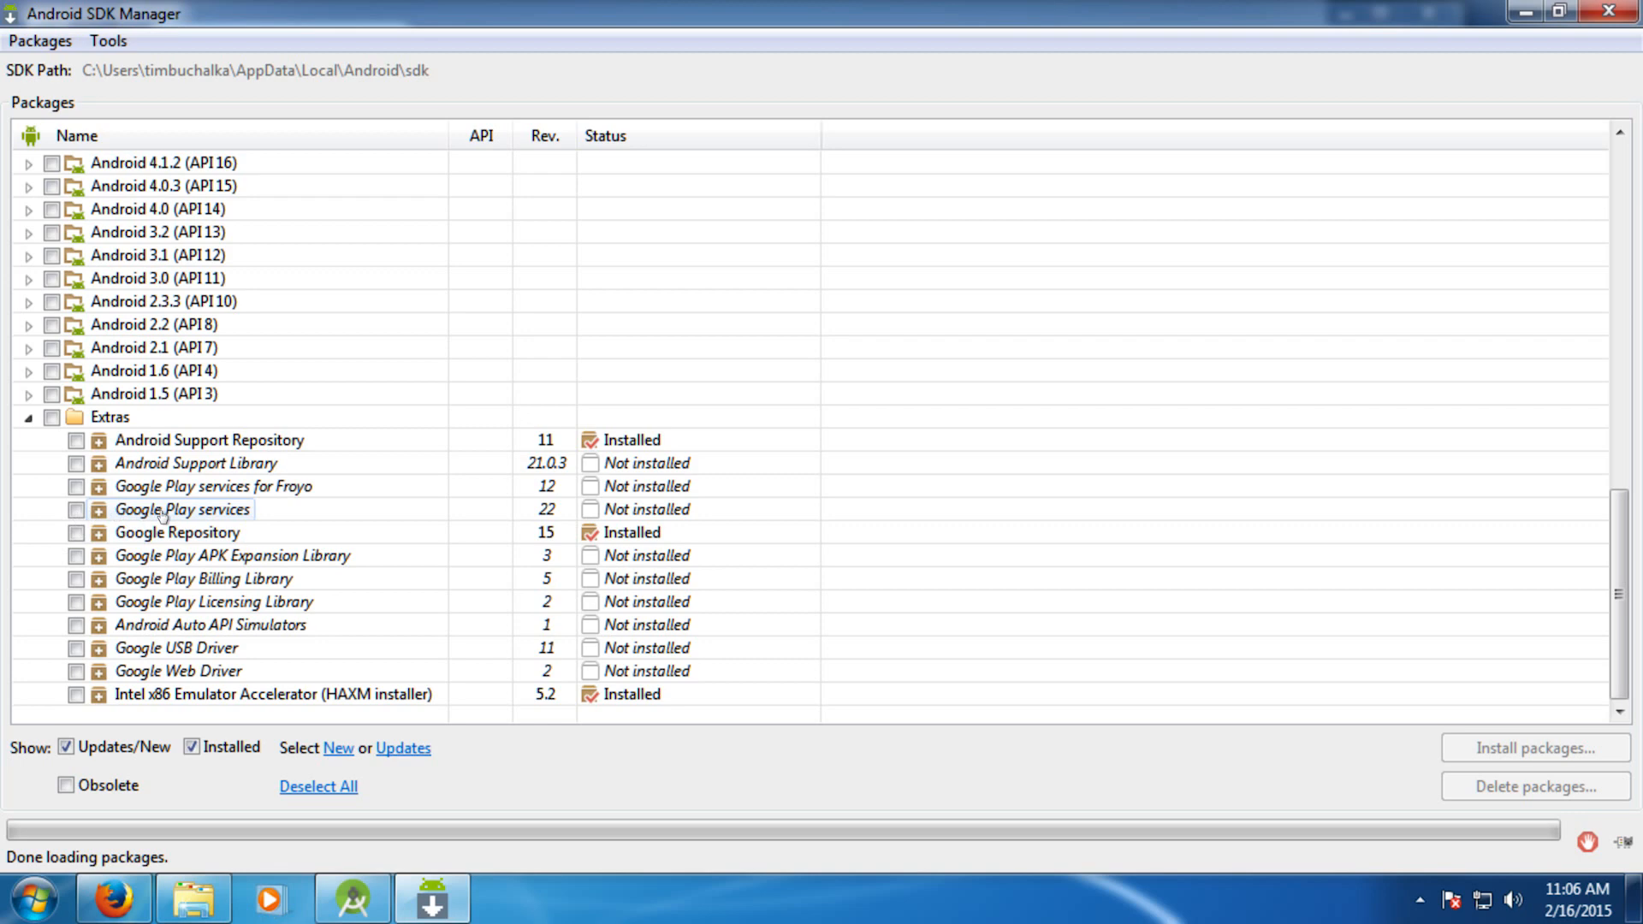
pyautogui.moveTo(163, 514)
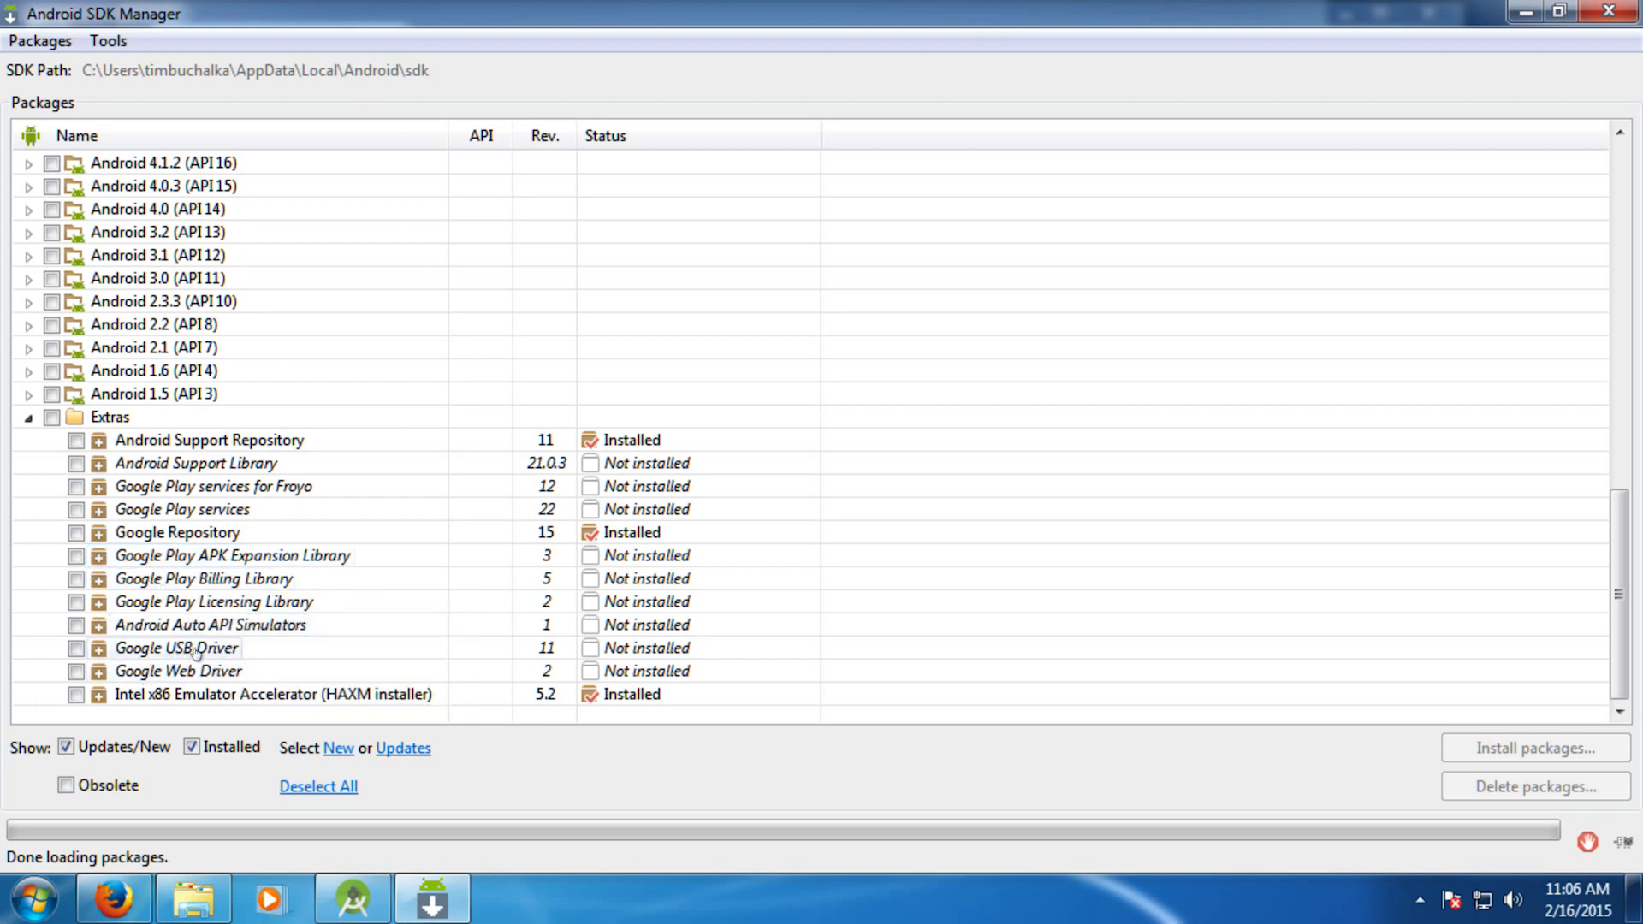
pyautogui.moveTo(196, 652)
pyautogui.scroll(7, 106, 594)
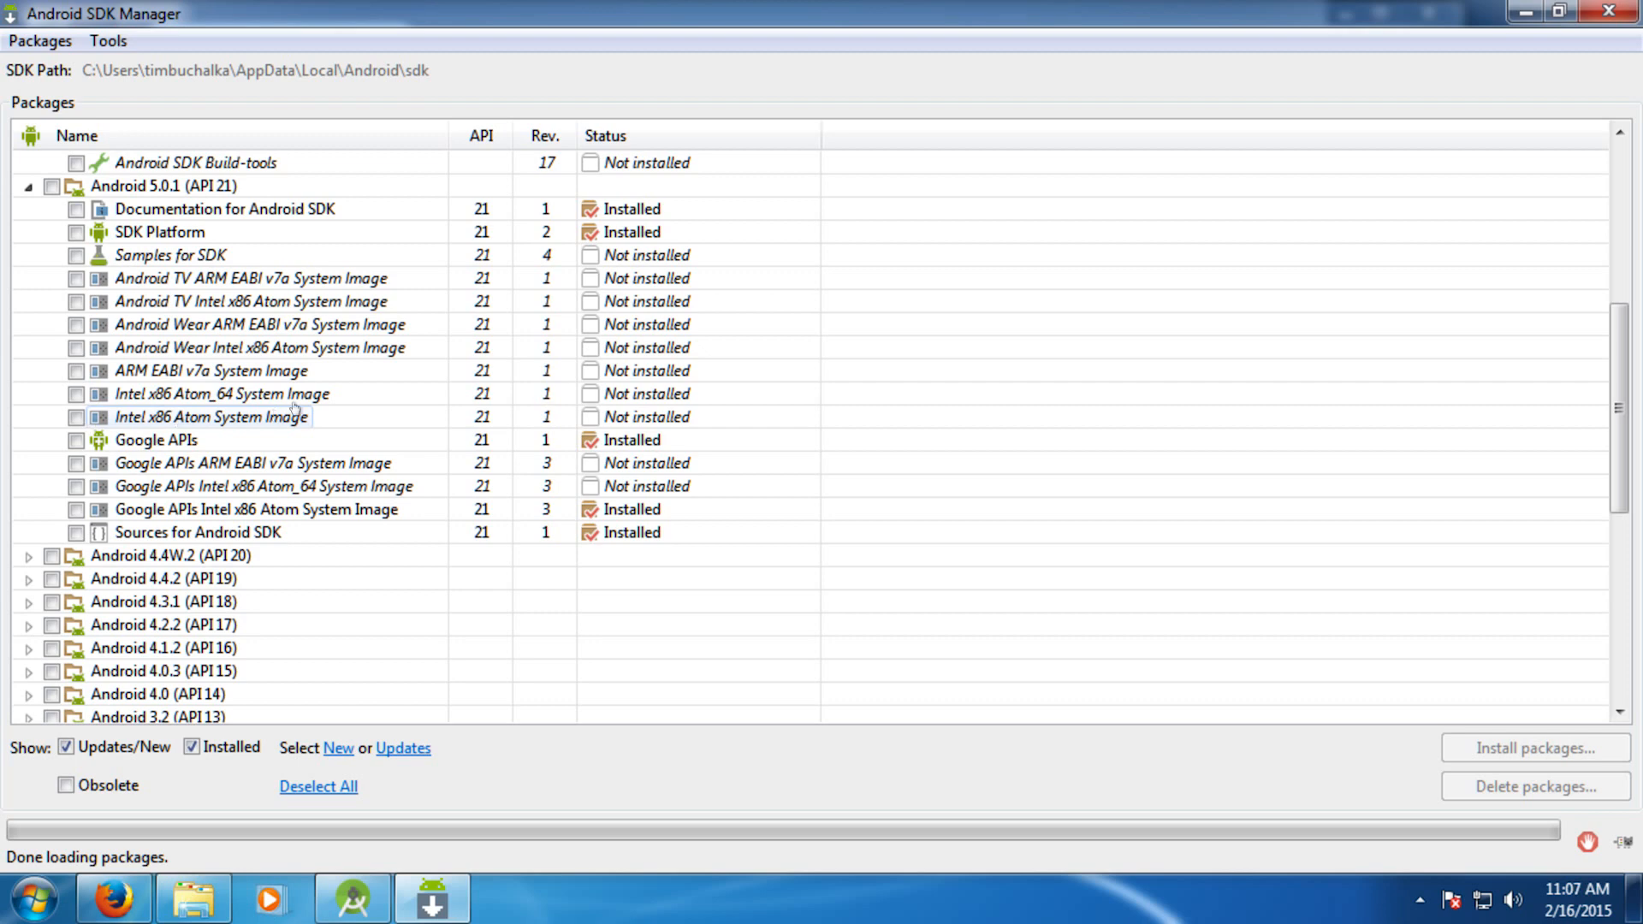
pyautogui.scroll(6, 582, 291)
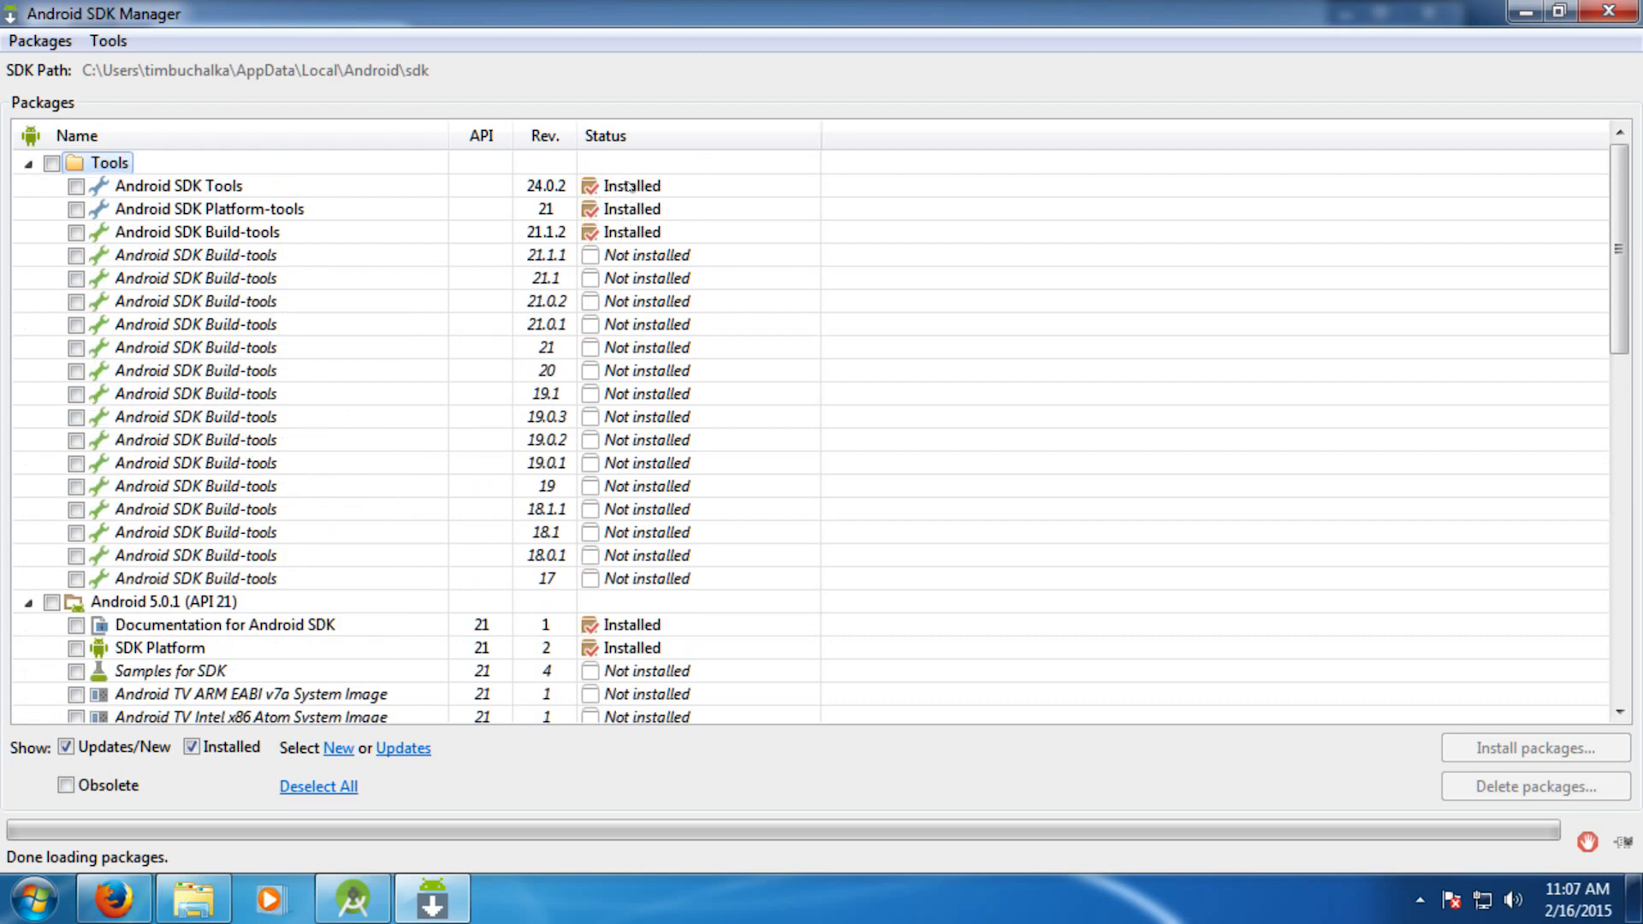
# Mark Android SDK Tools, review the Android 5.0.1 (API 21) packages down to Sources for Android SDK, and close the SDK Manager
pyautogui.click(76, 186)
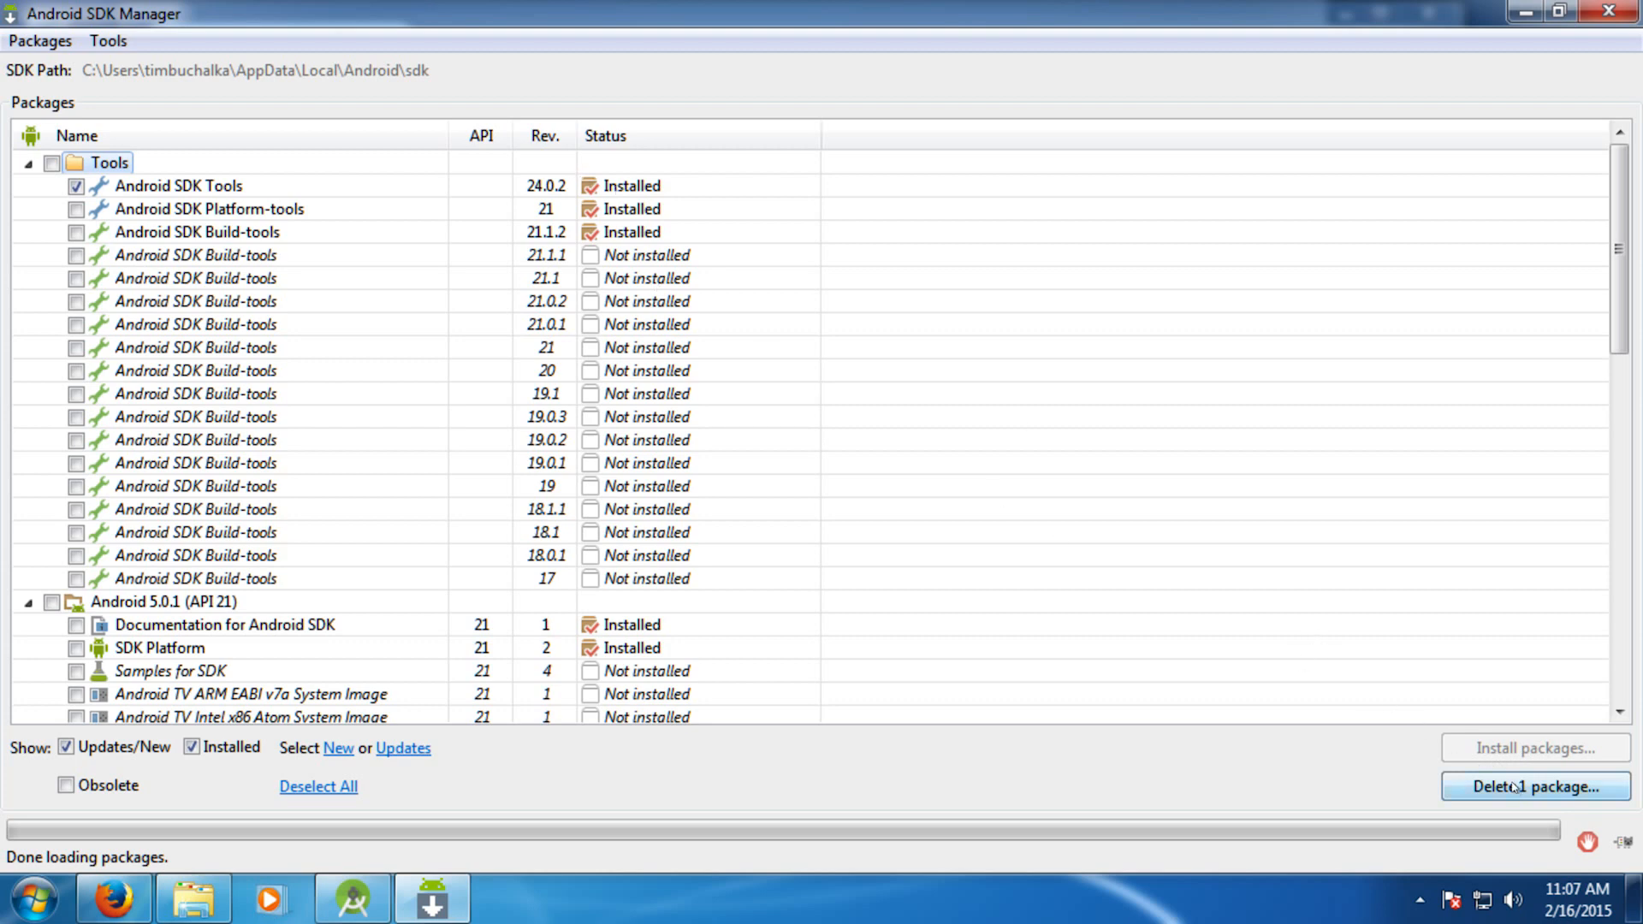
pyautogui.scroll(-3, 205, 414)
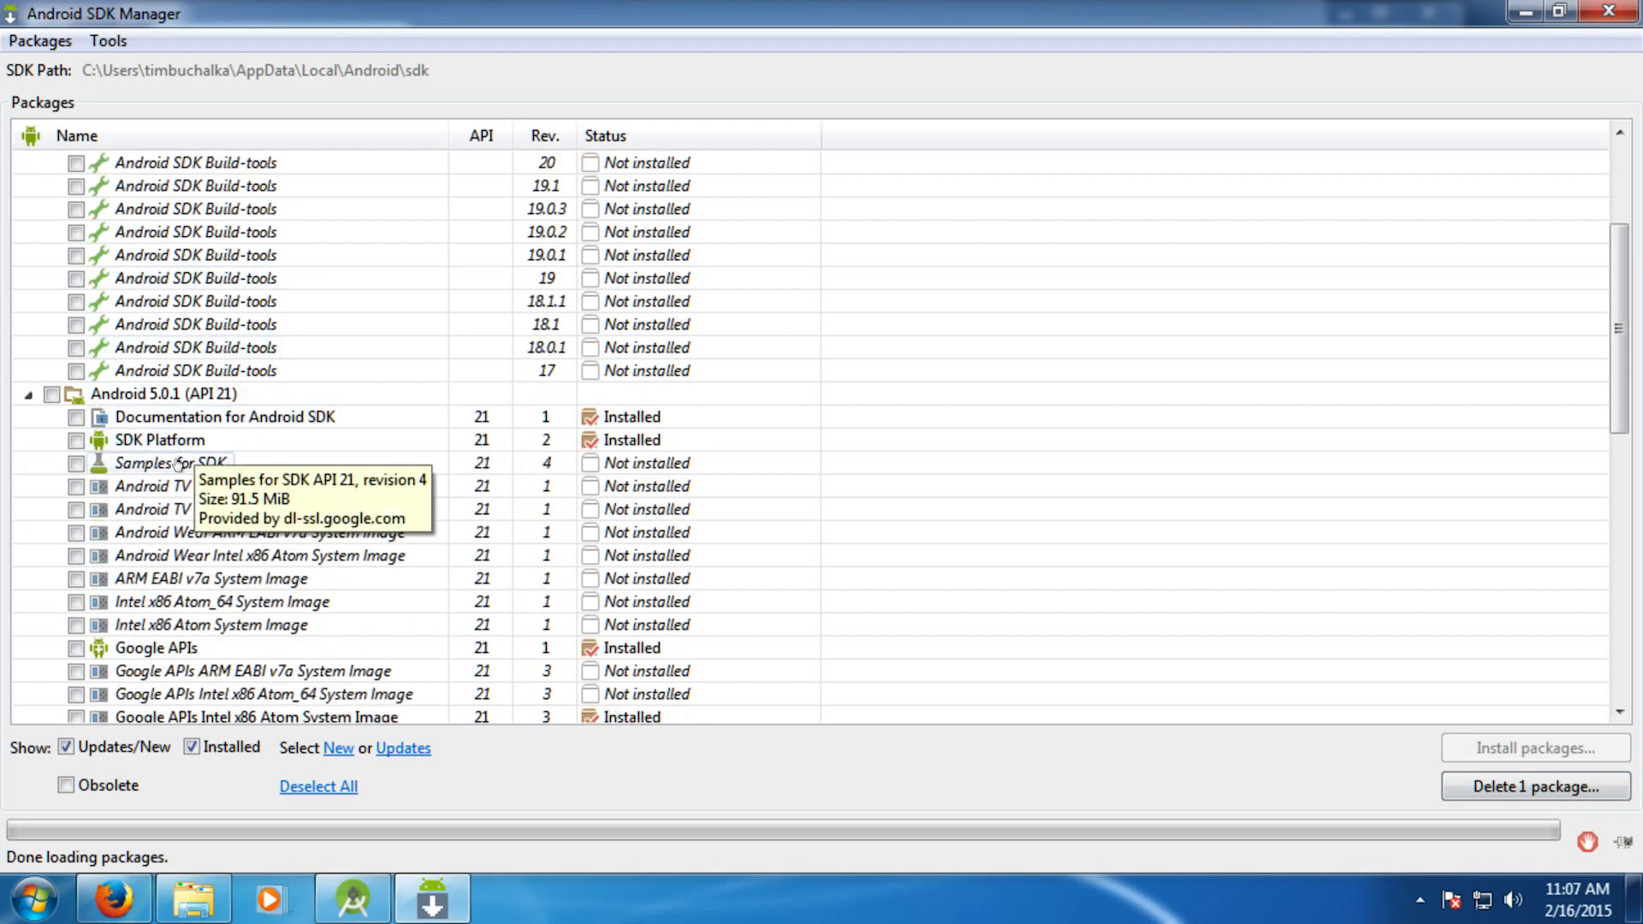
pyautogui.scroll(-2, 166, 475)
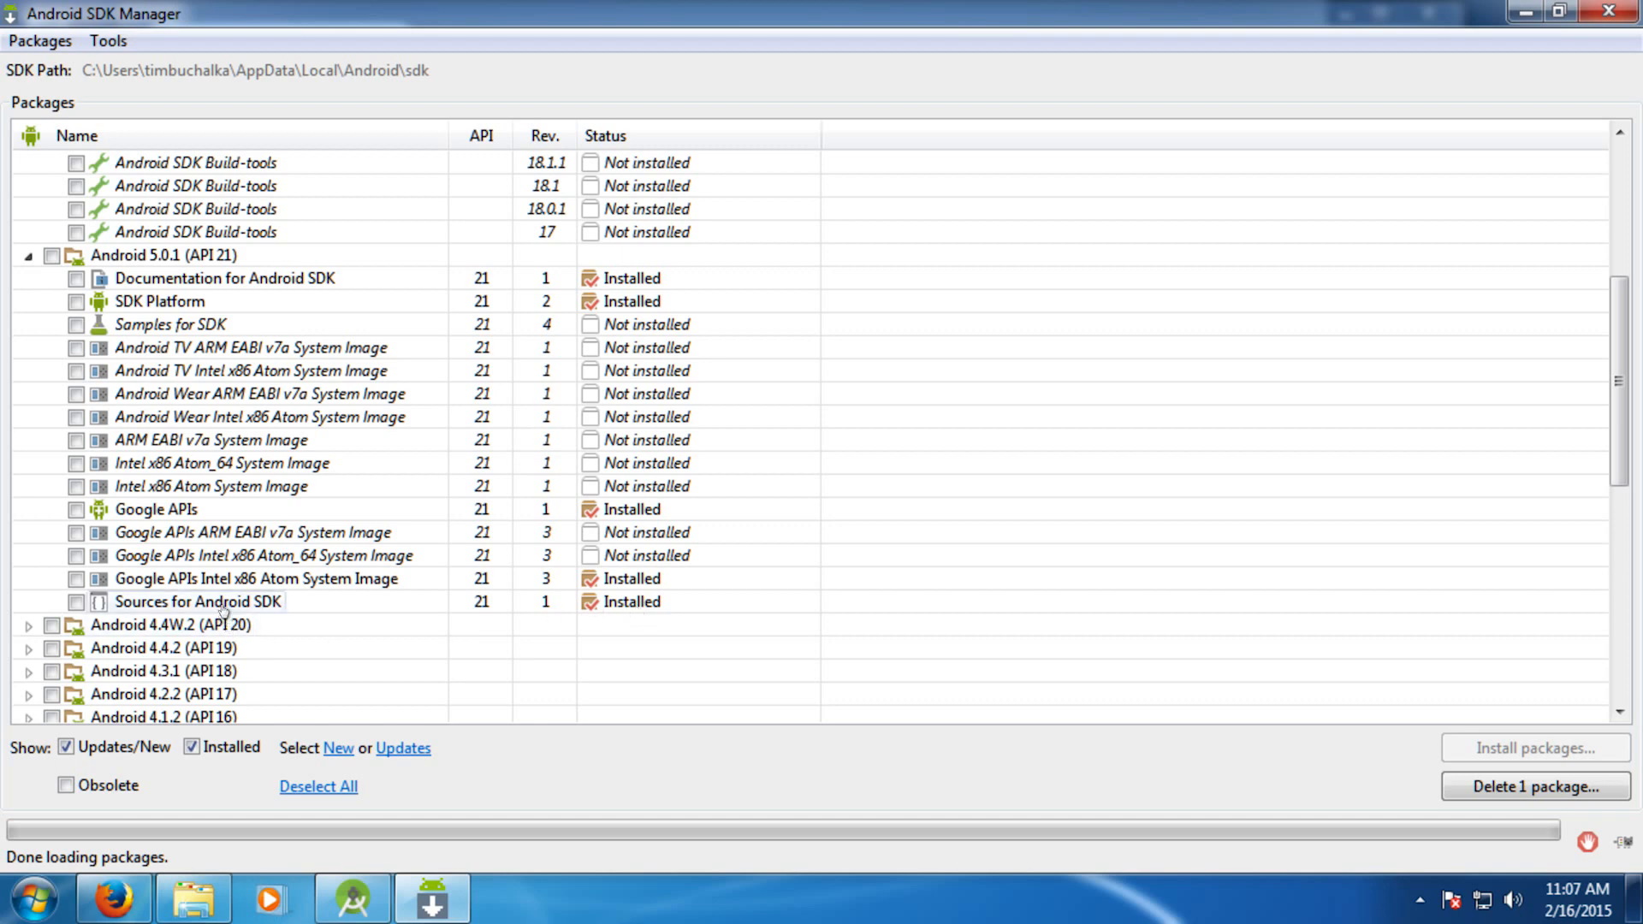
pyautogui.moveTo(225, 609)
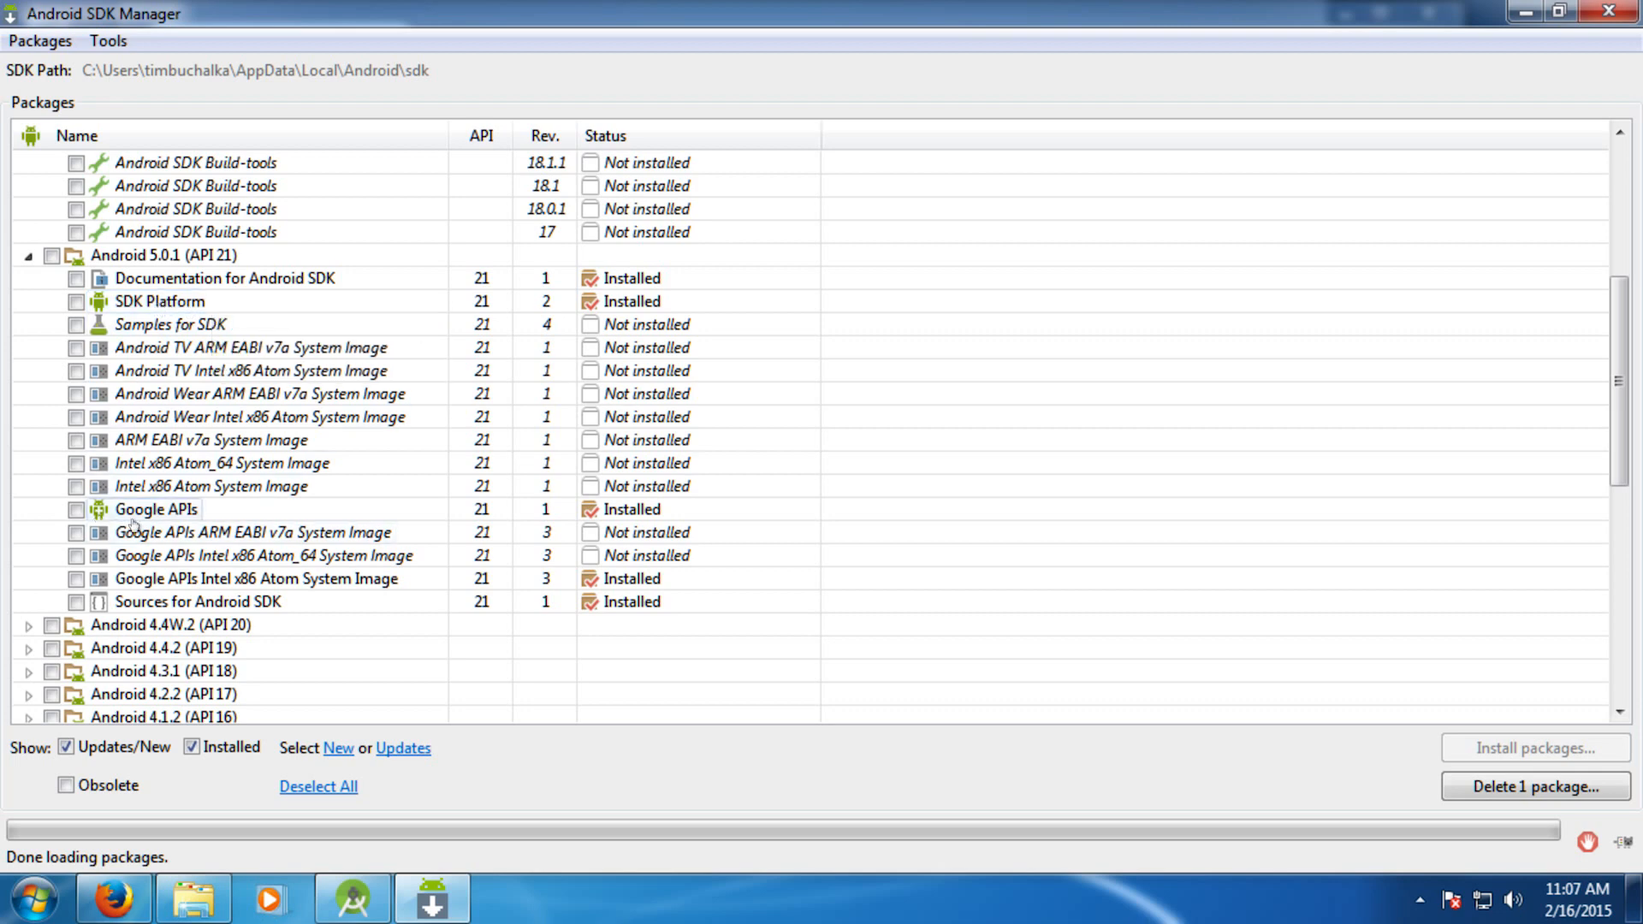
pyautogui.moveTo(135, 524)
pyautogui.click(1608, 14)
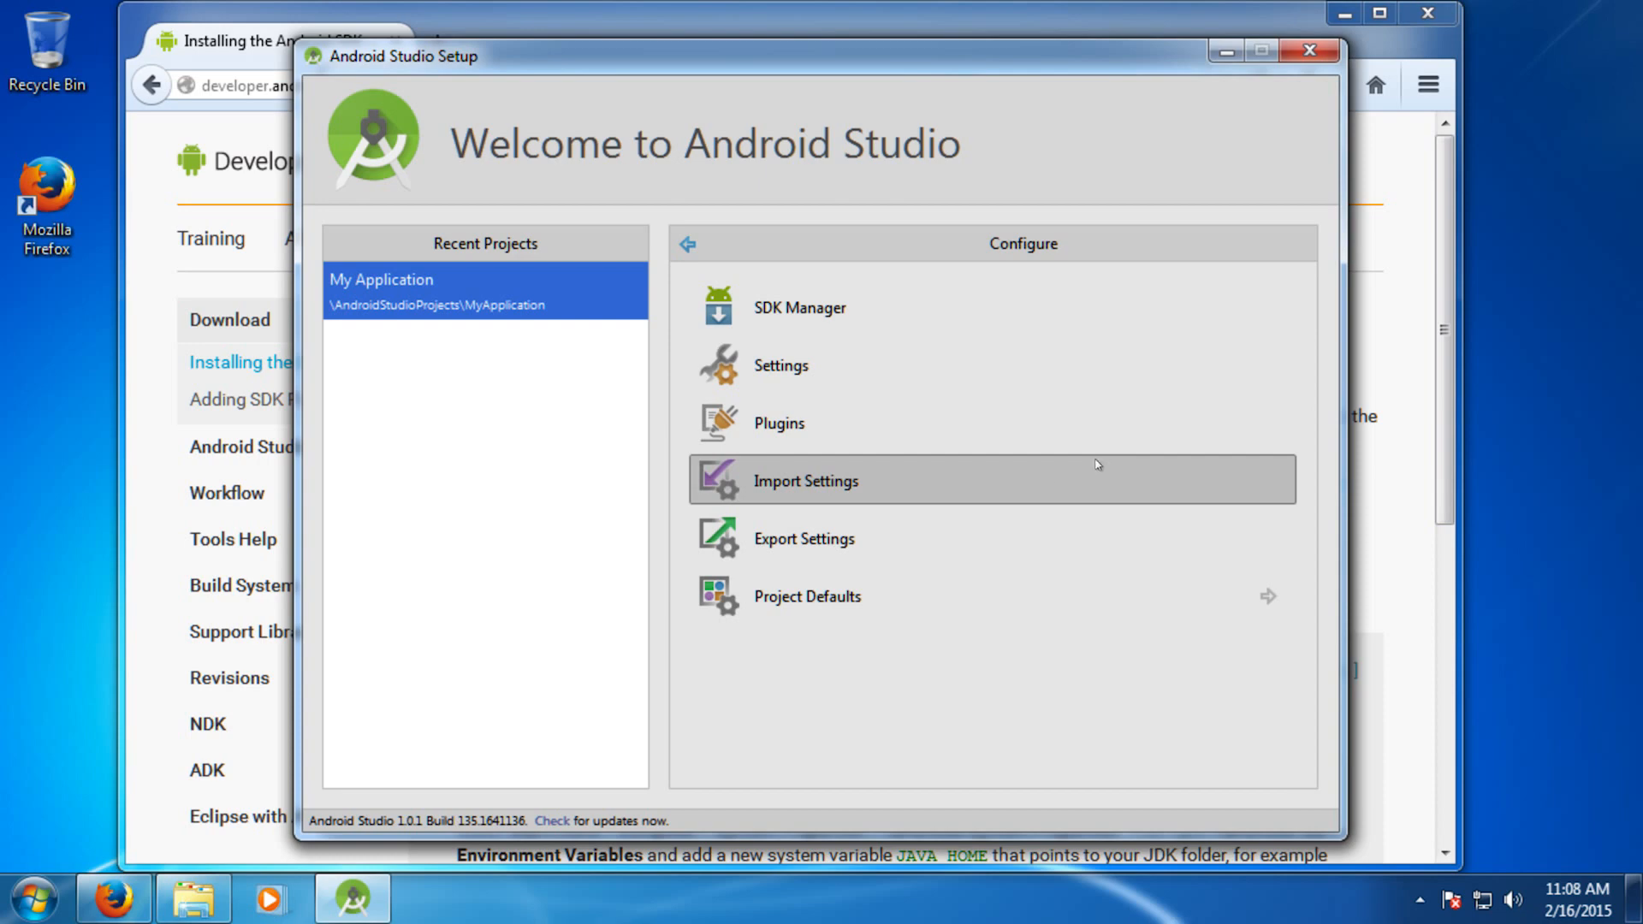
# Open the Updates page of the IDE settings and check for new versions in the Stable Channel
pyautogui.click(756, 367)
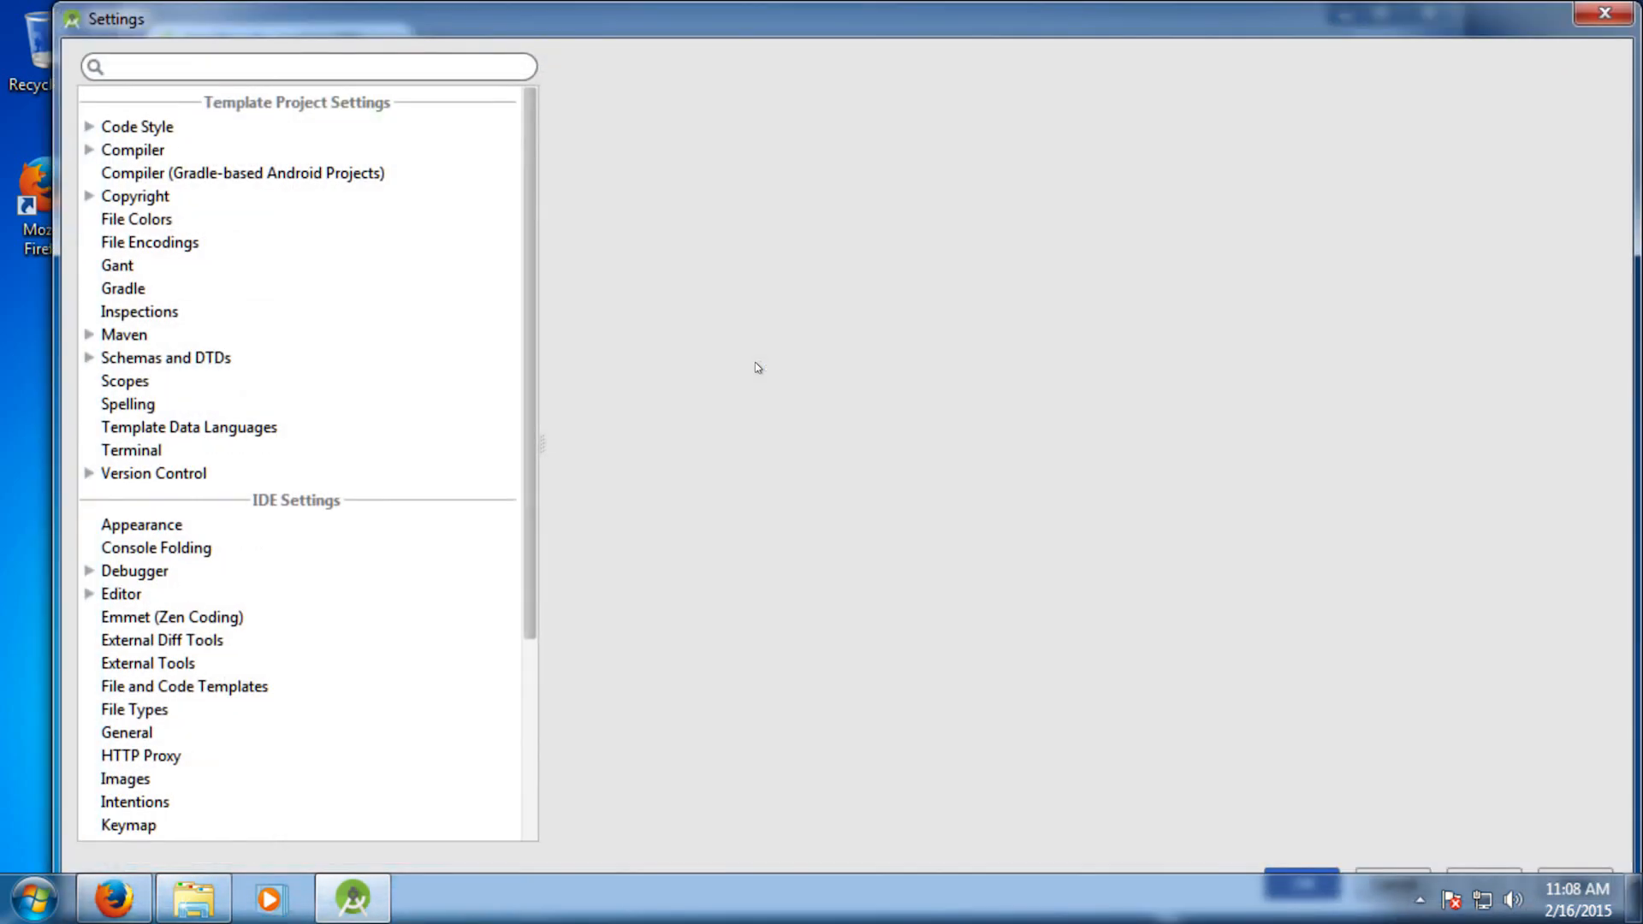
pyautogui.scroll(-3, 530, 614)
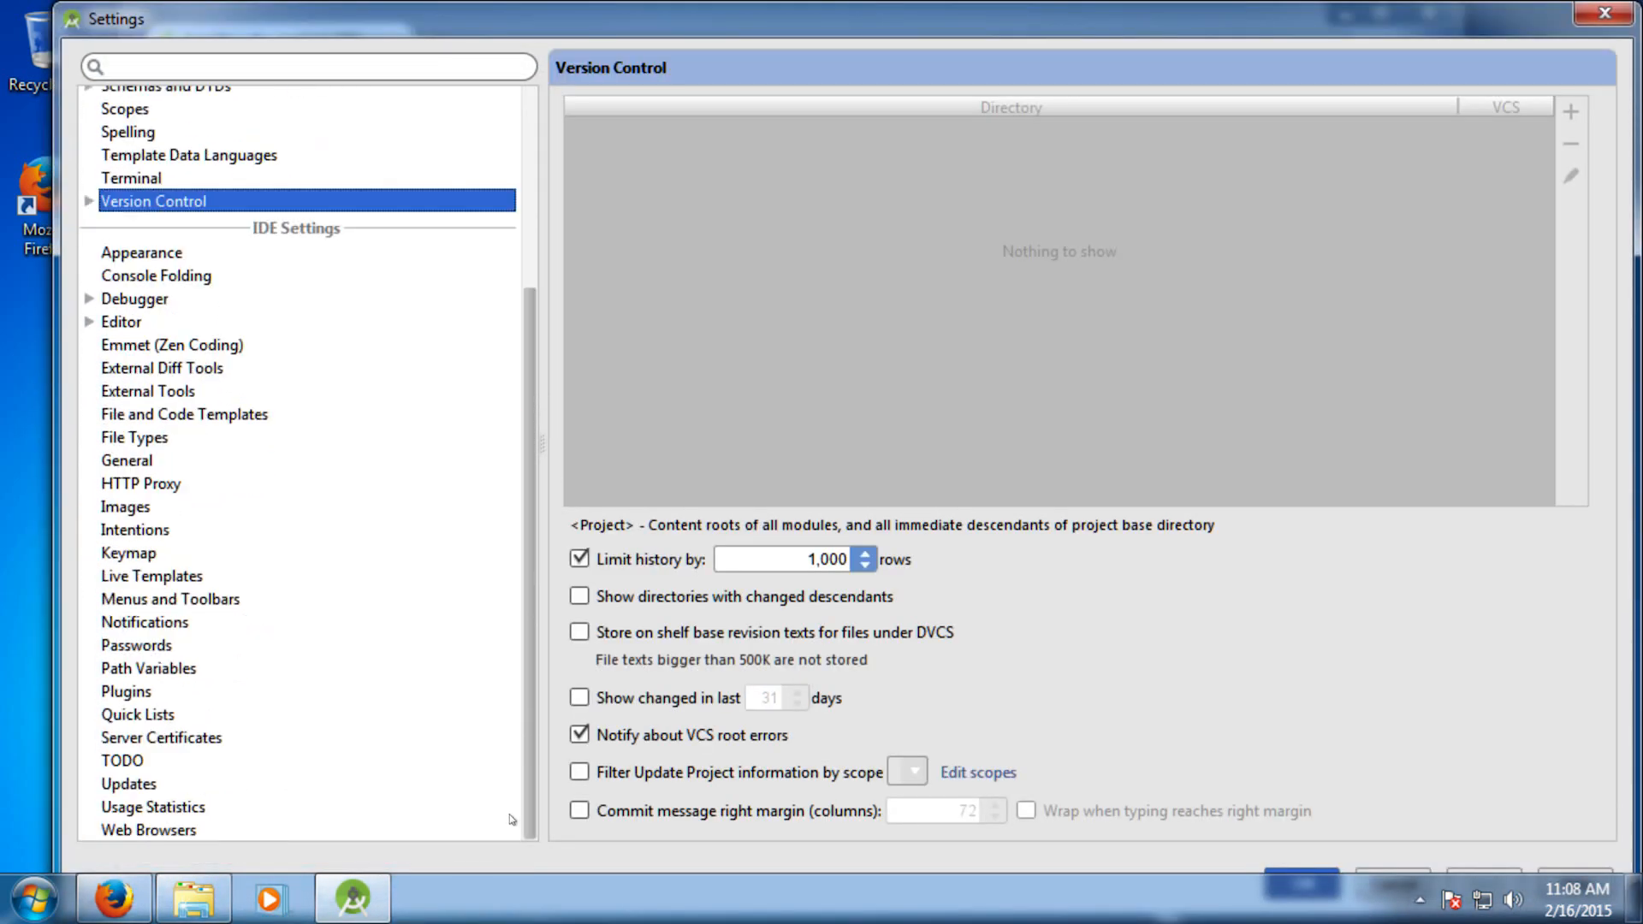
pyautogui.click(126, 783)
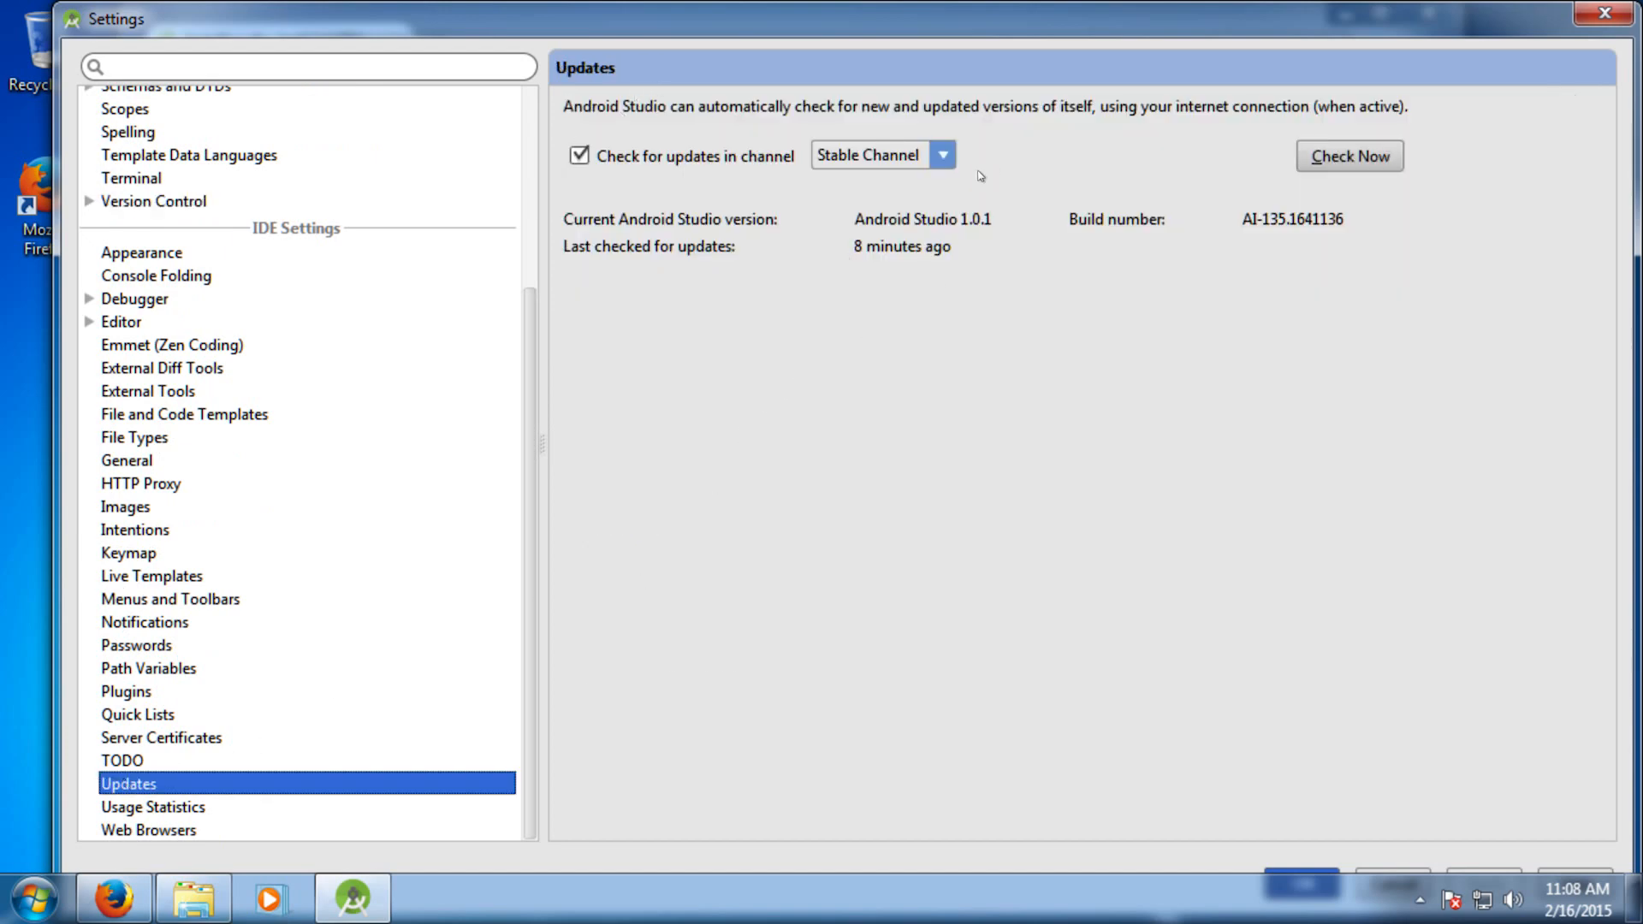
pyautogui.click(1342, 158)
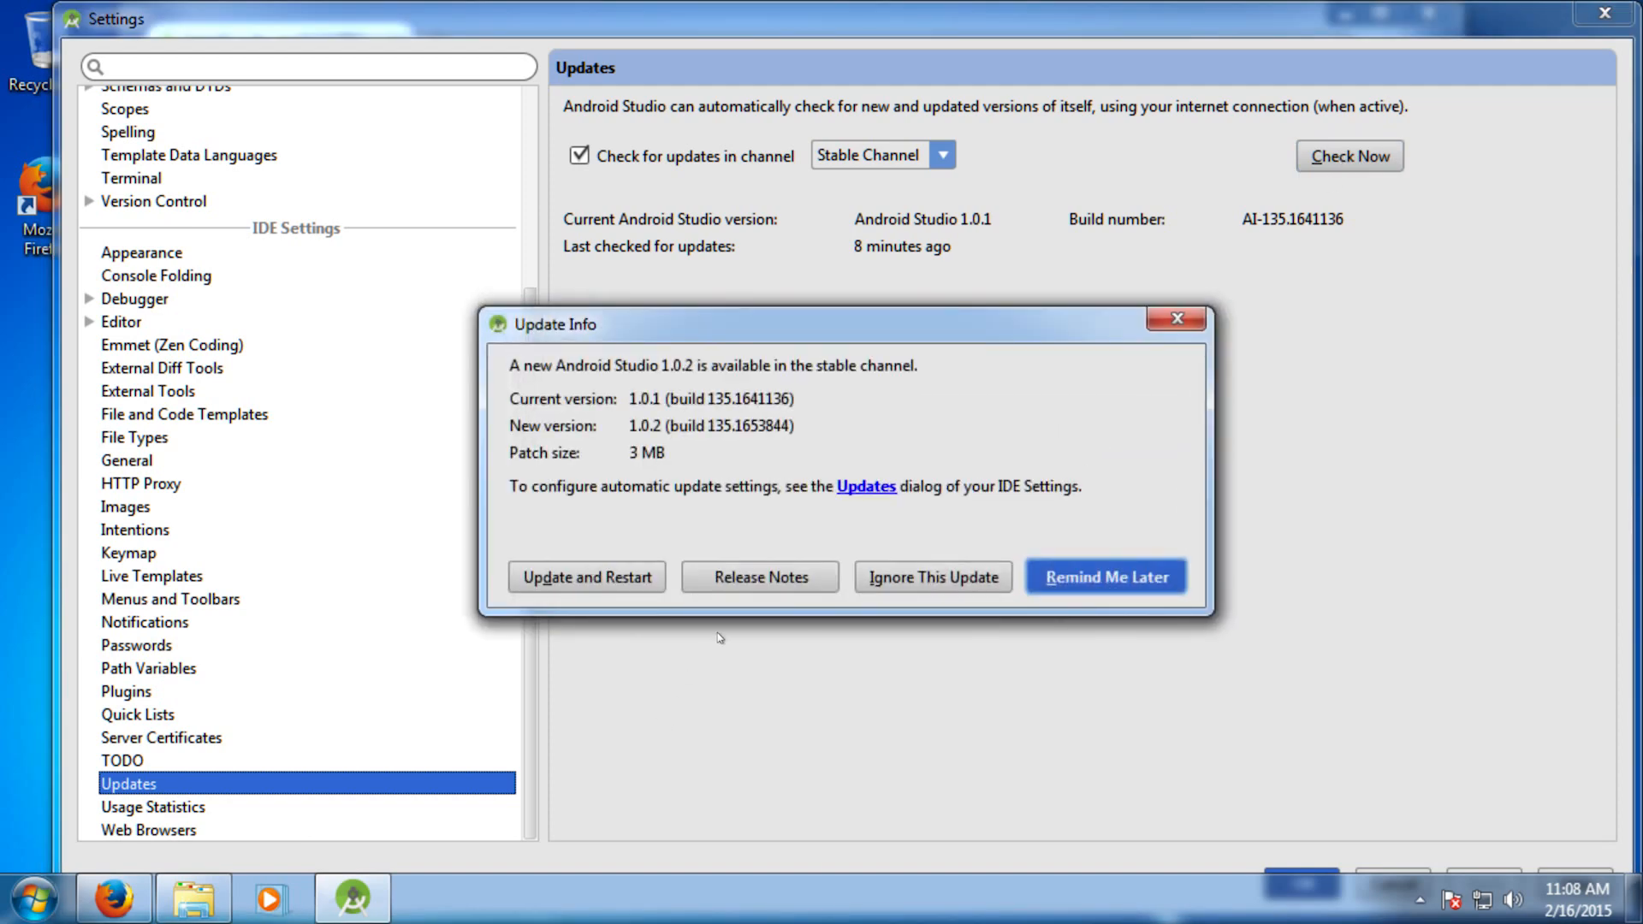
# Install the Android Studio 1.0.2 update with a restart, allow the updater to make changes, and bring the restarted welcome window forward
pyautogui.click(554, 585)
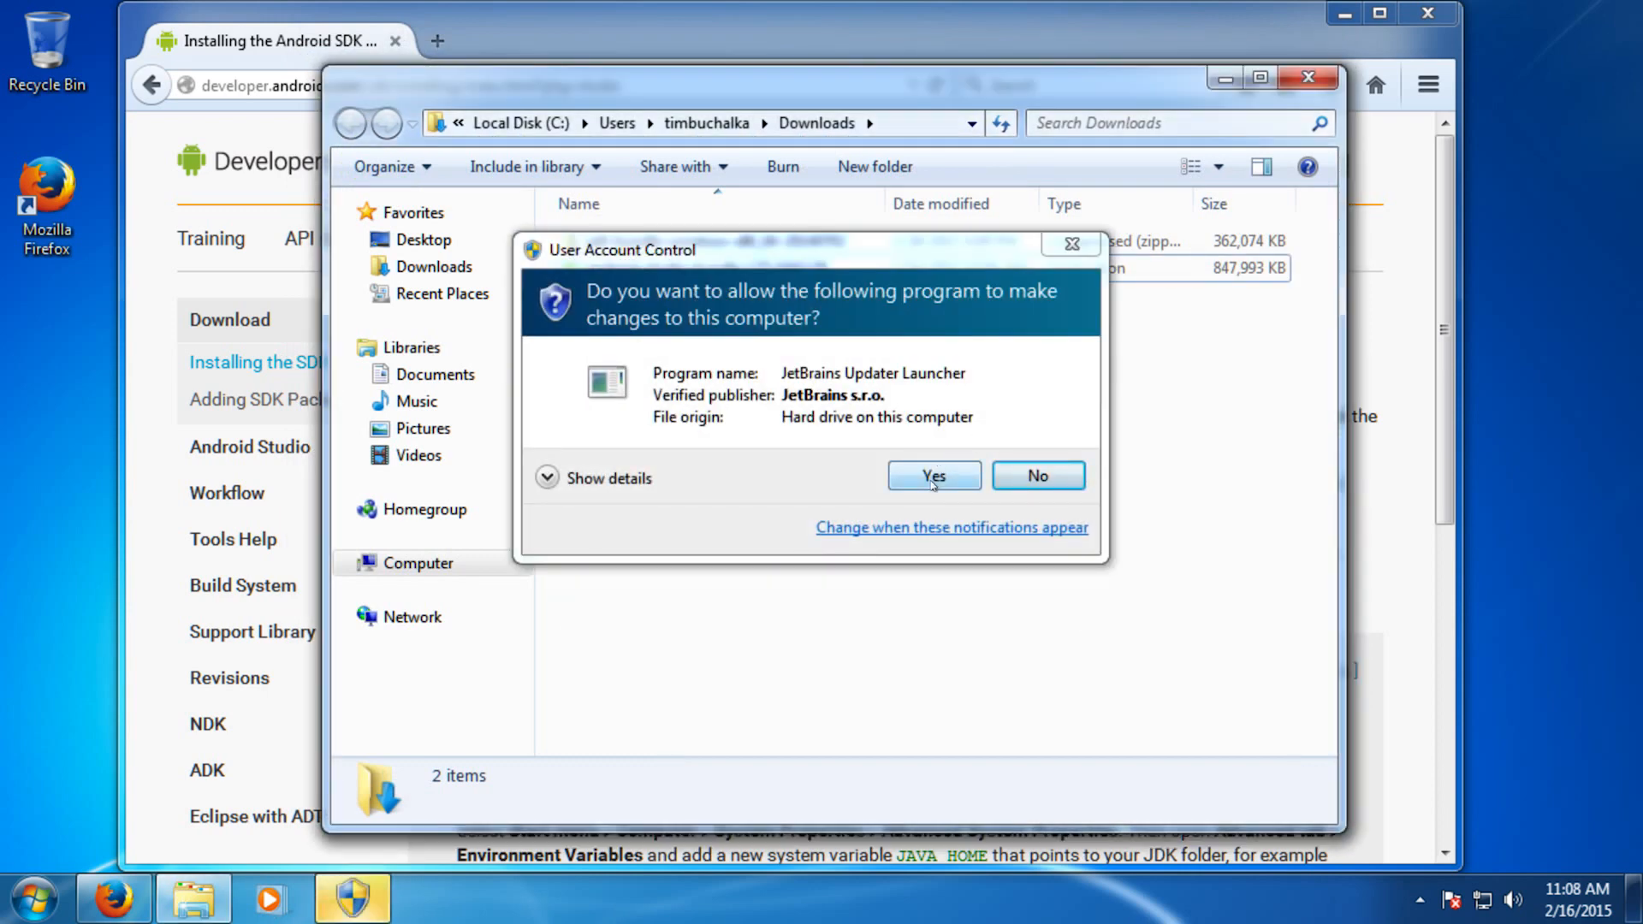
pyautogui.click(933, 482)
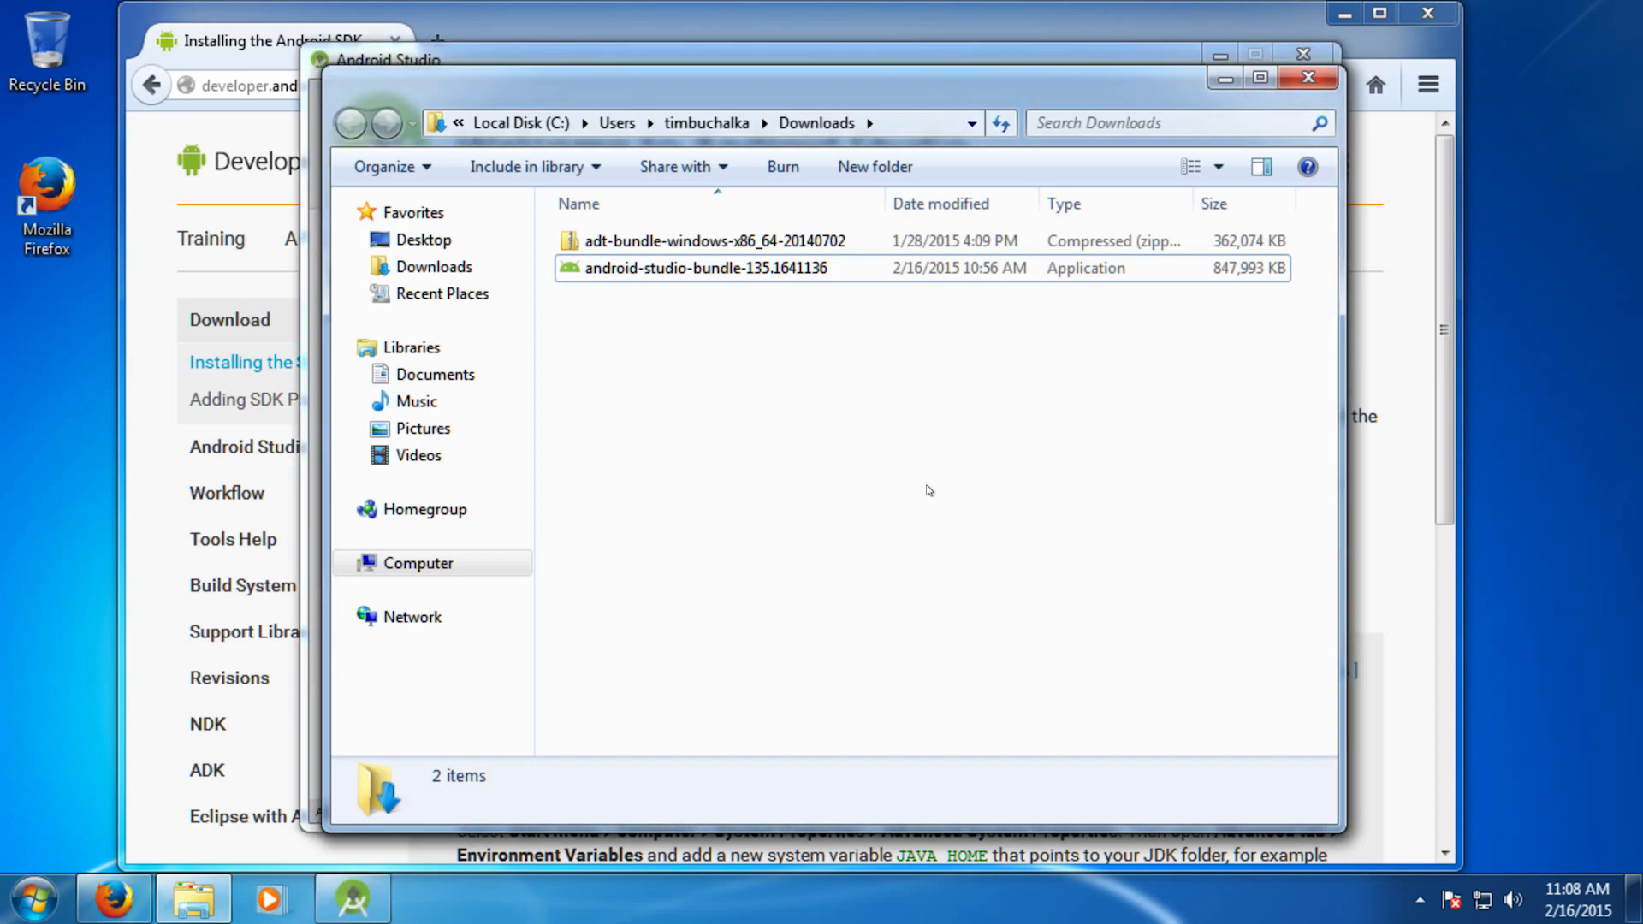
pyautogui.click(342, 902)
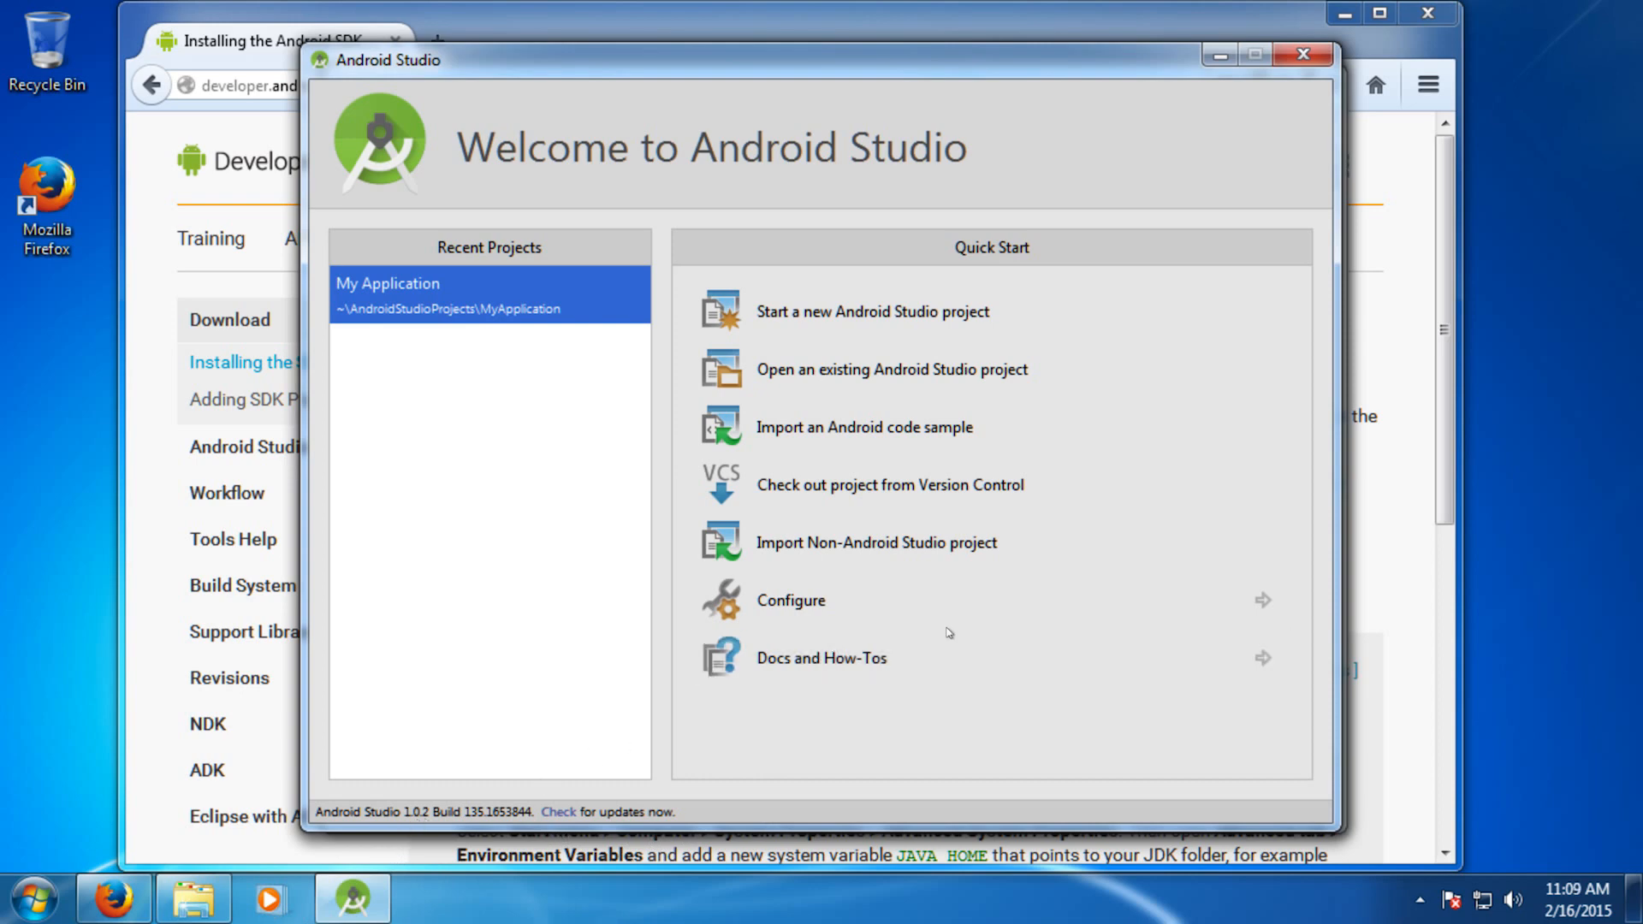
# Check again for Android Studio updates from the welcome screen and open the Updates settings dialog
pyautogui.click(847, 616)
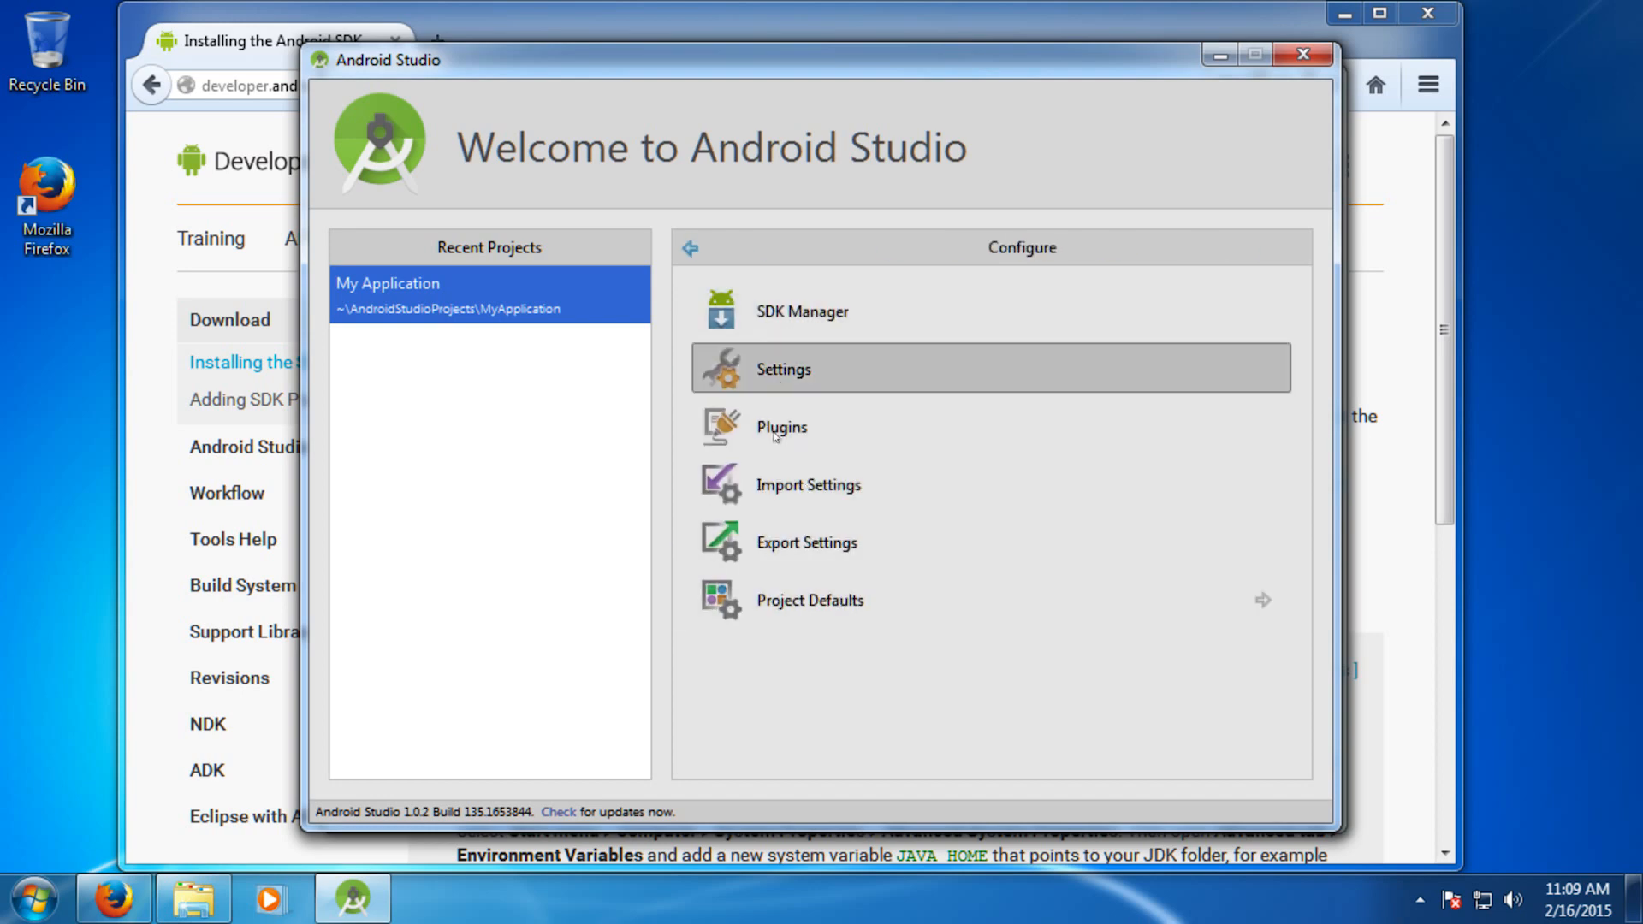
pyautogui.click(552, 812)
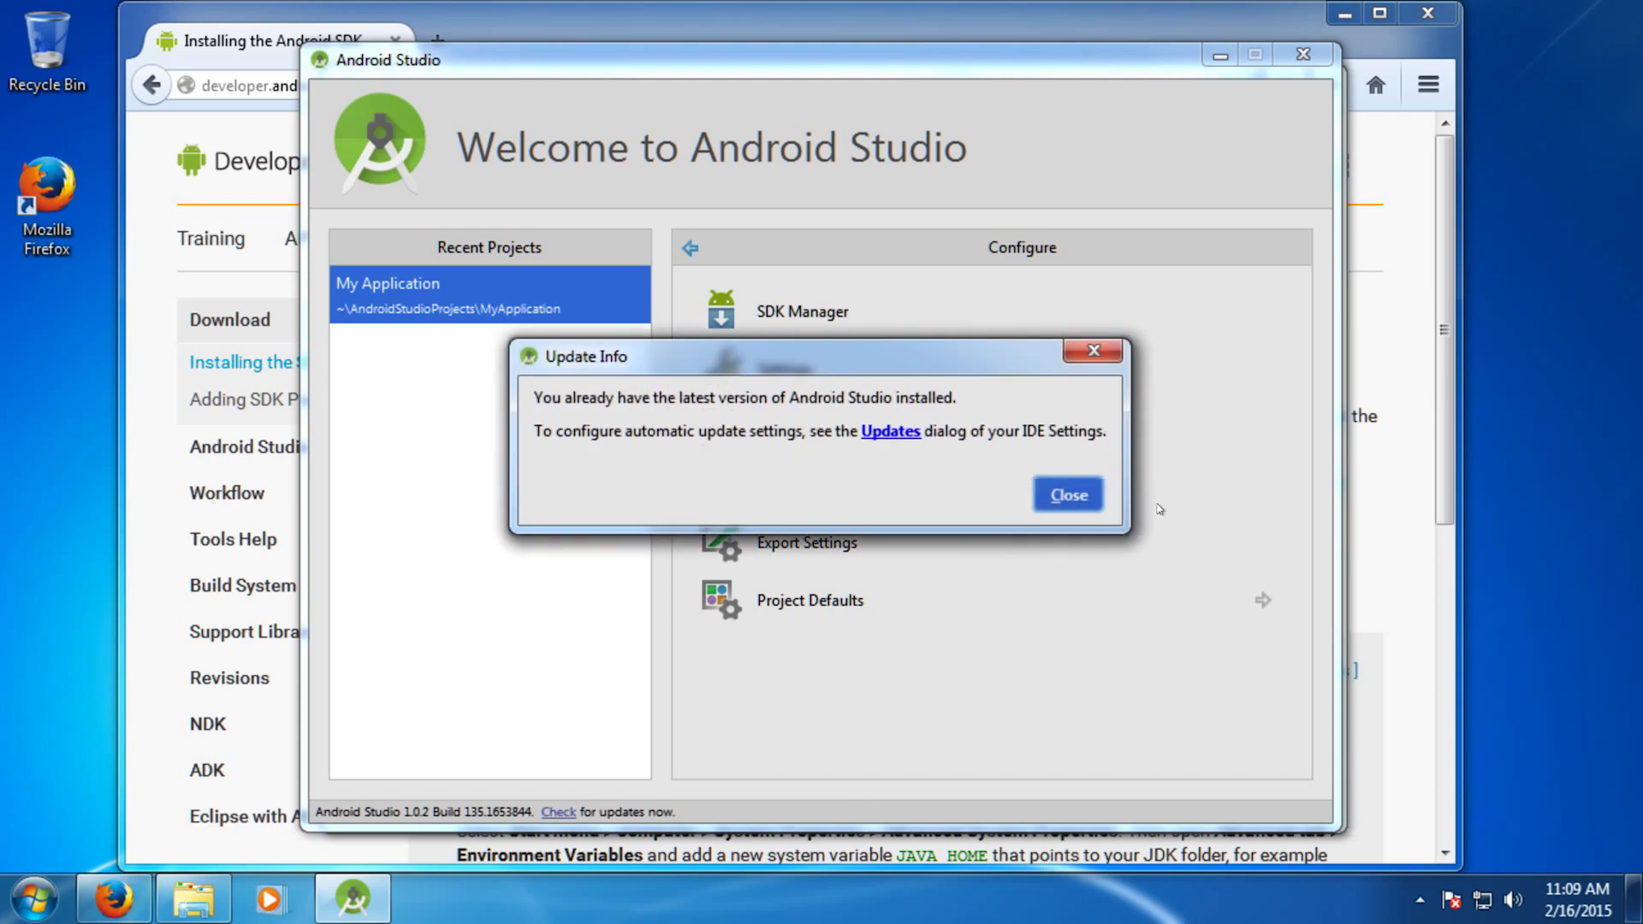
pyautogui.click(894, 434)
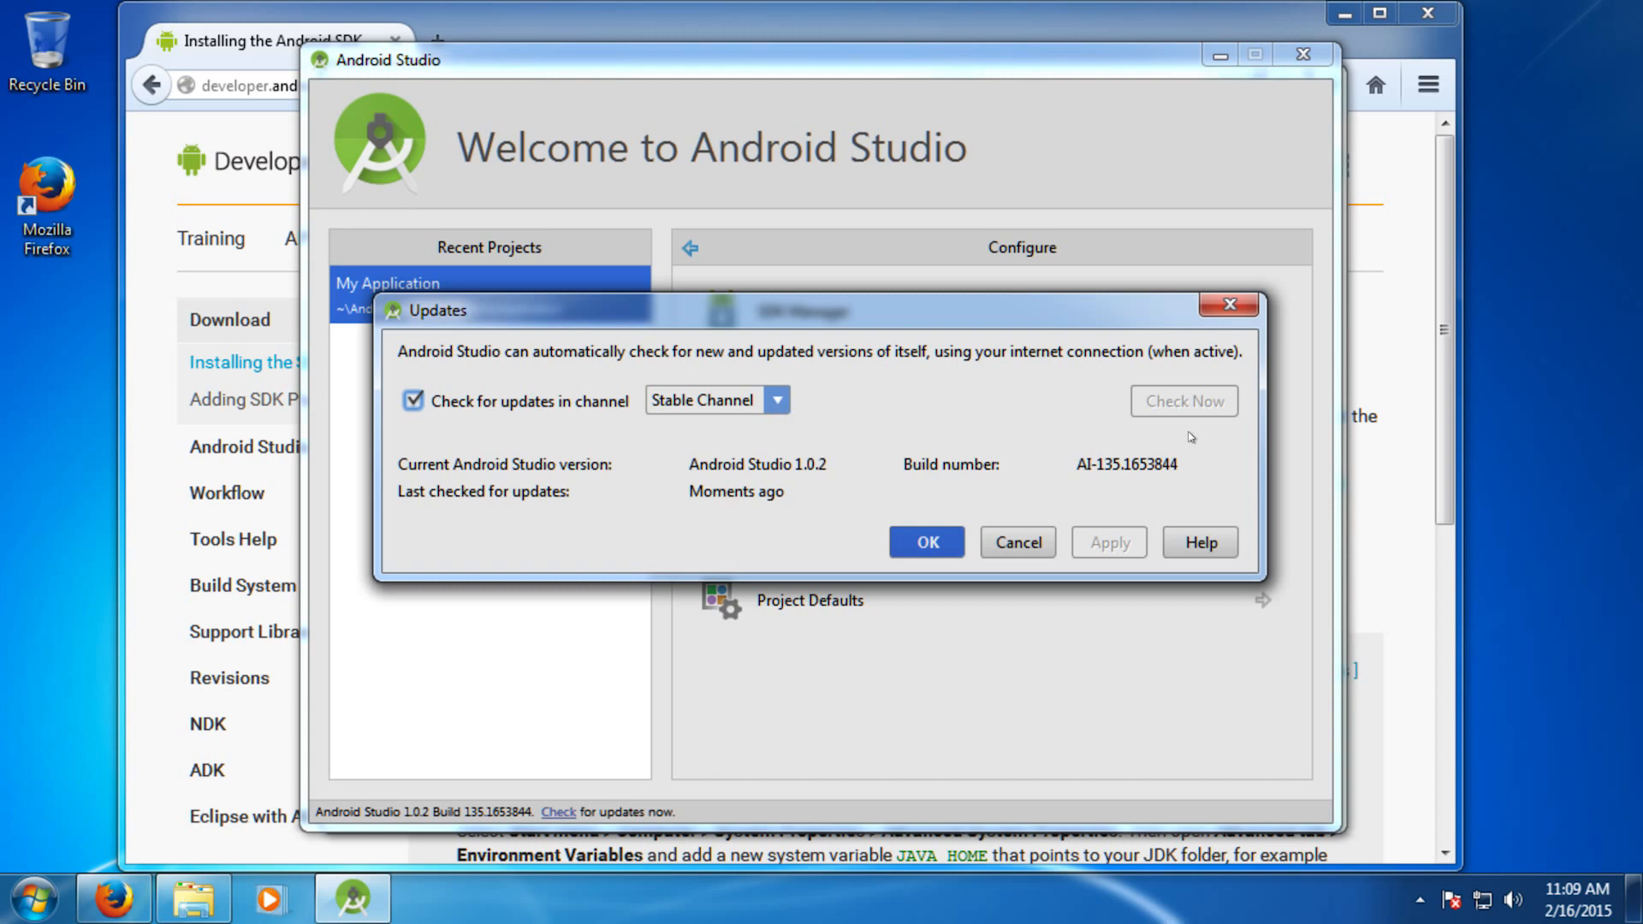
# Set the update channel to Beta Channel, apply it, and review the available channels, keeping Beta Channel selected
pyautogui.click(777, 401)
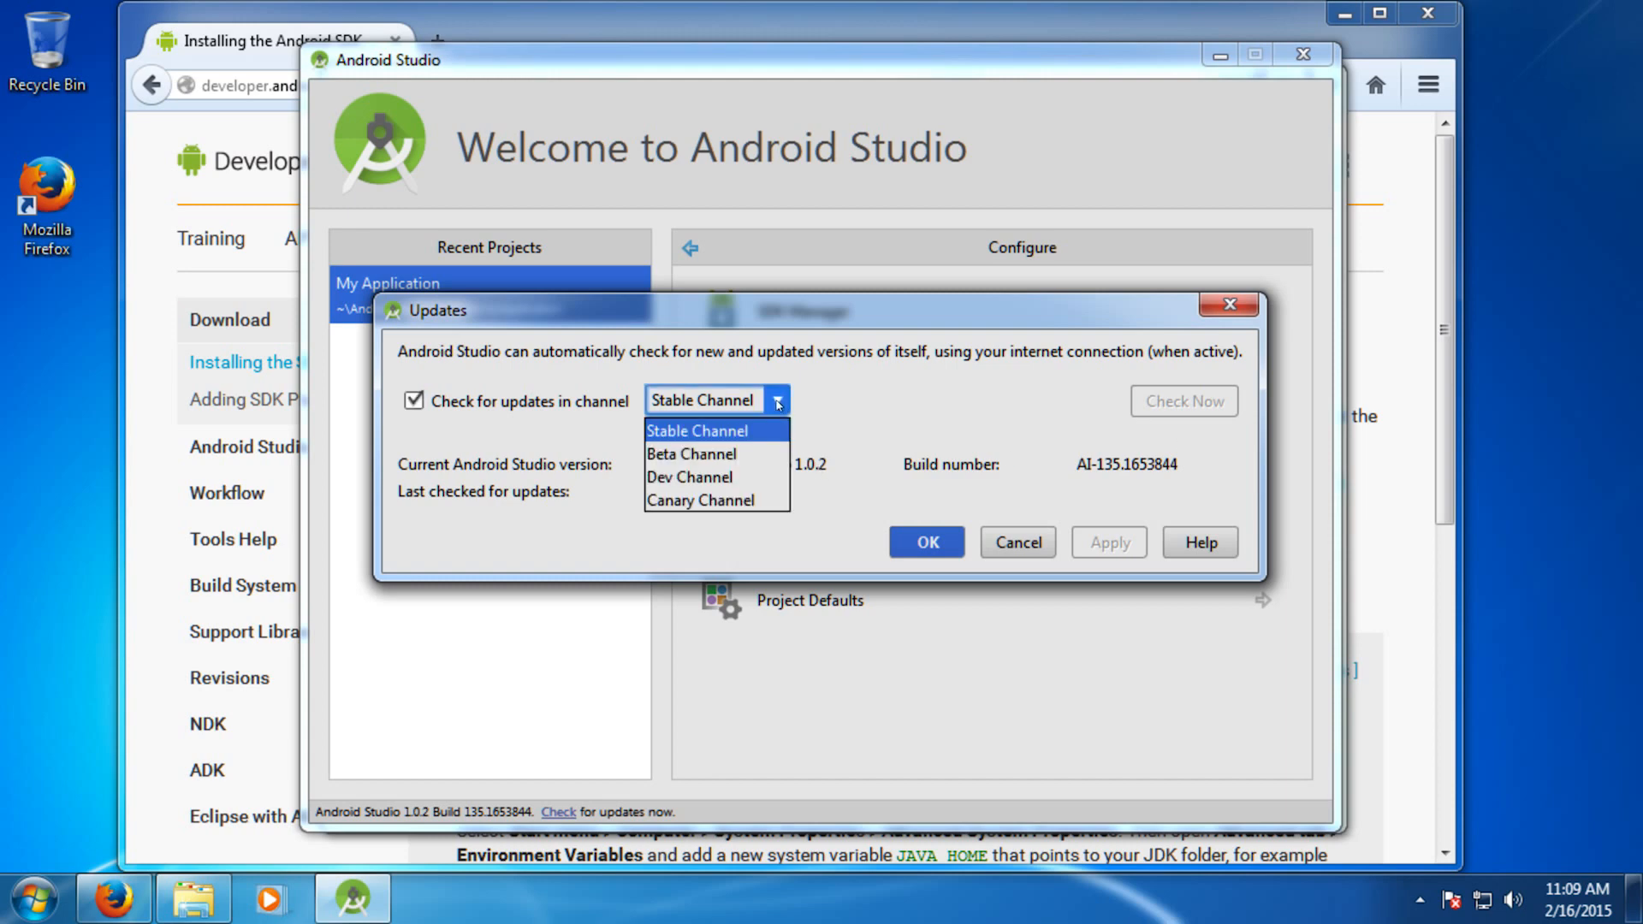
pyautogui.click(724, 462)
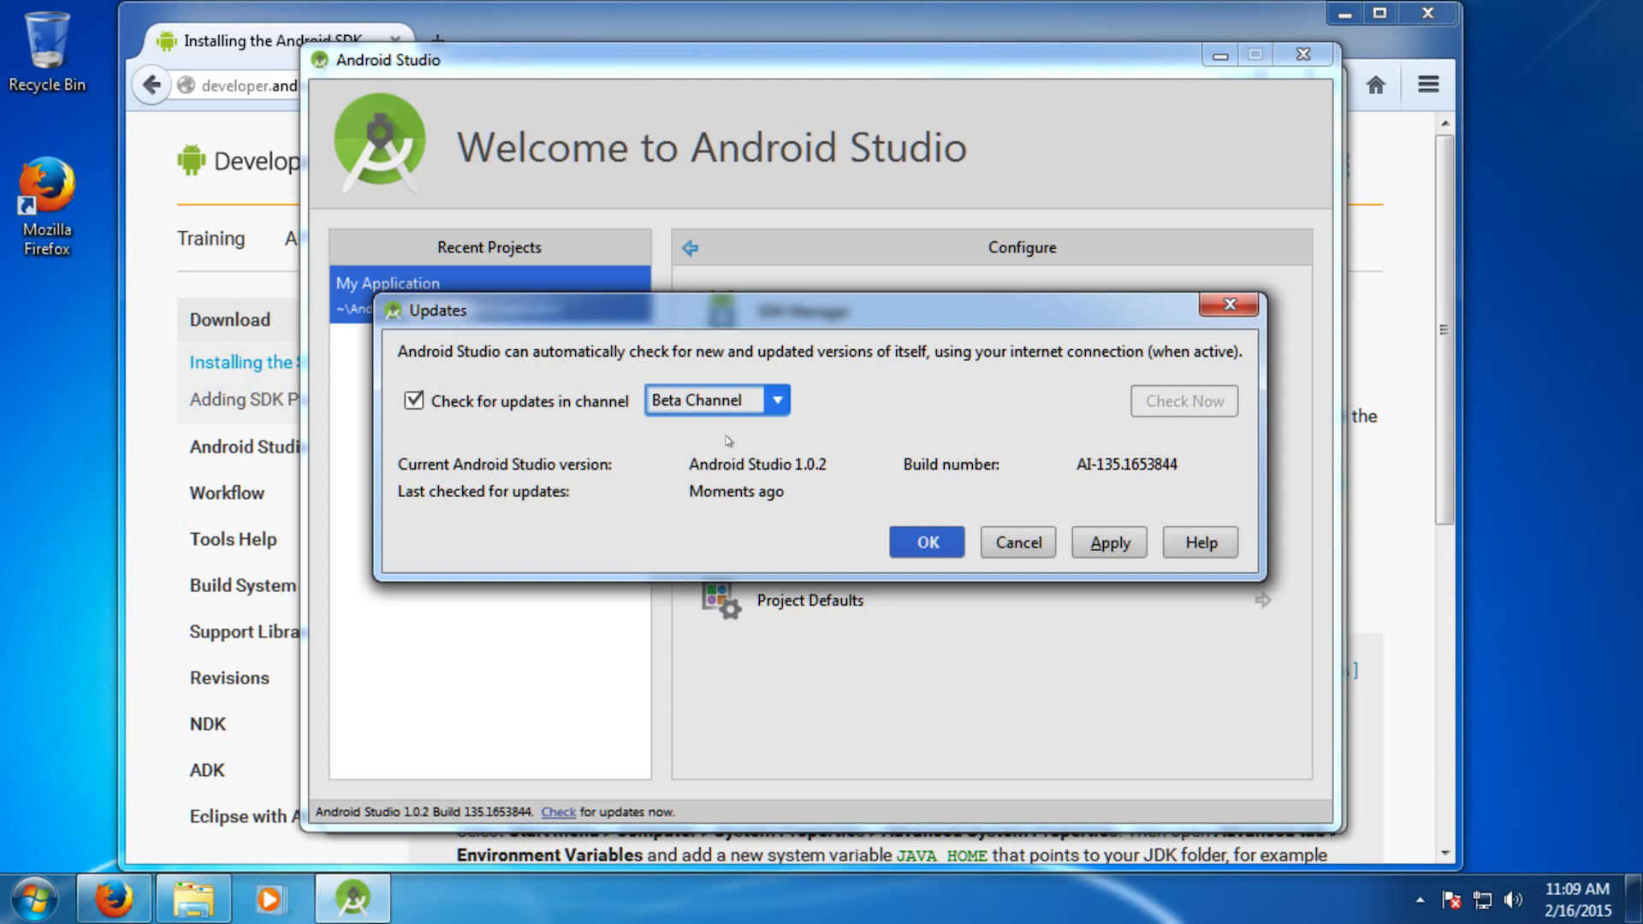
pyautogui.click(1124, 549)
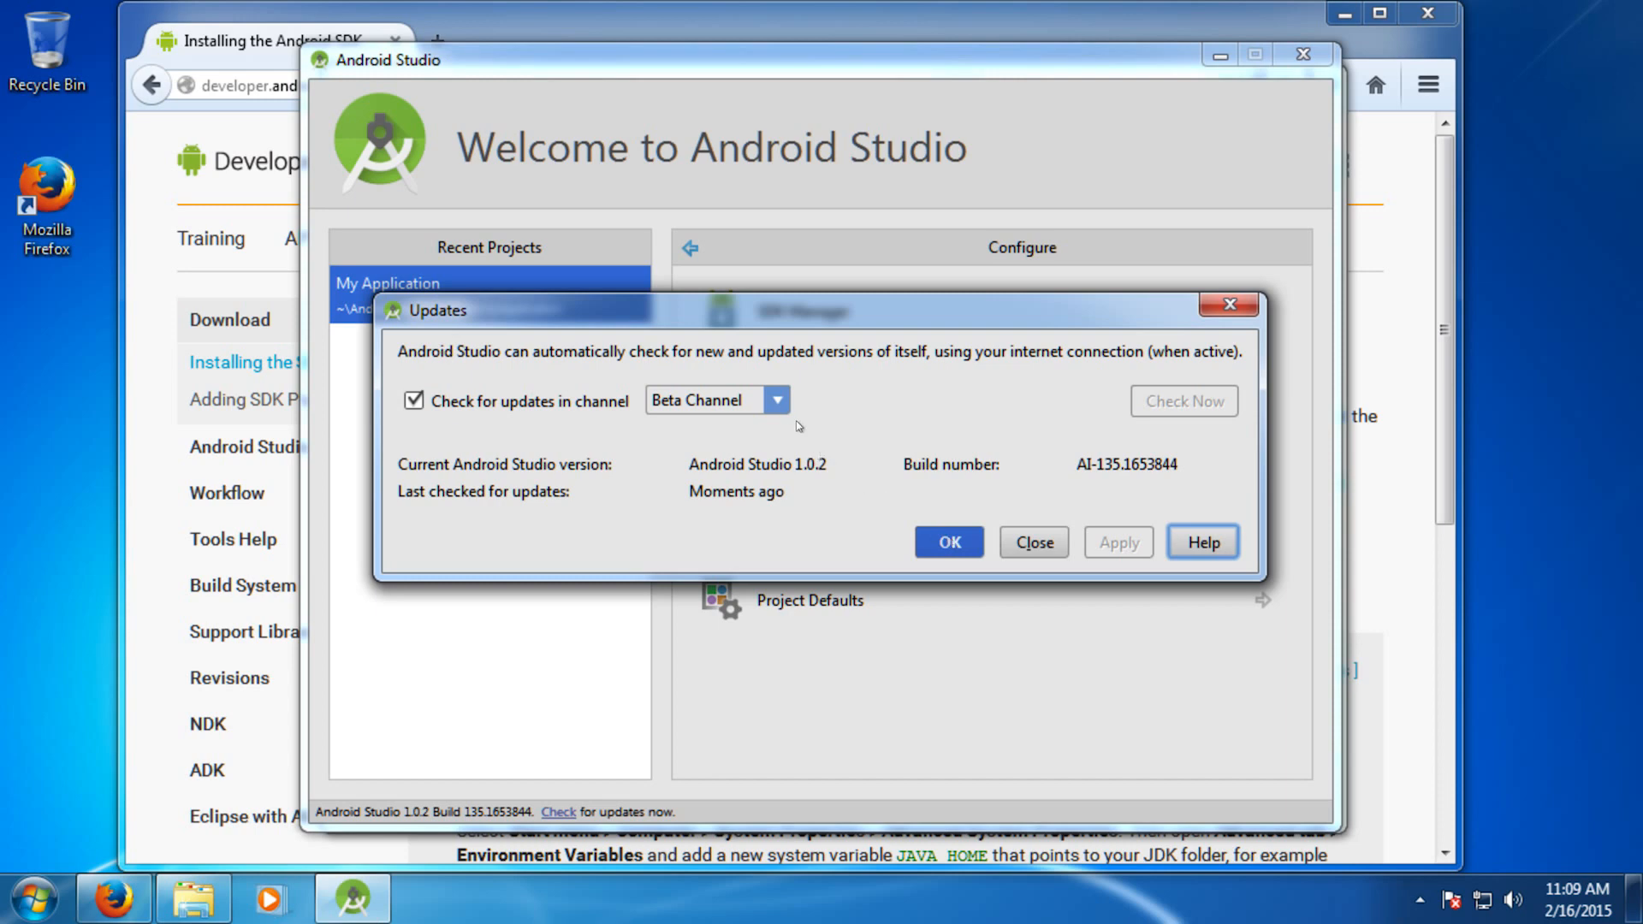
pyautogui.click(777, 402)
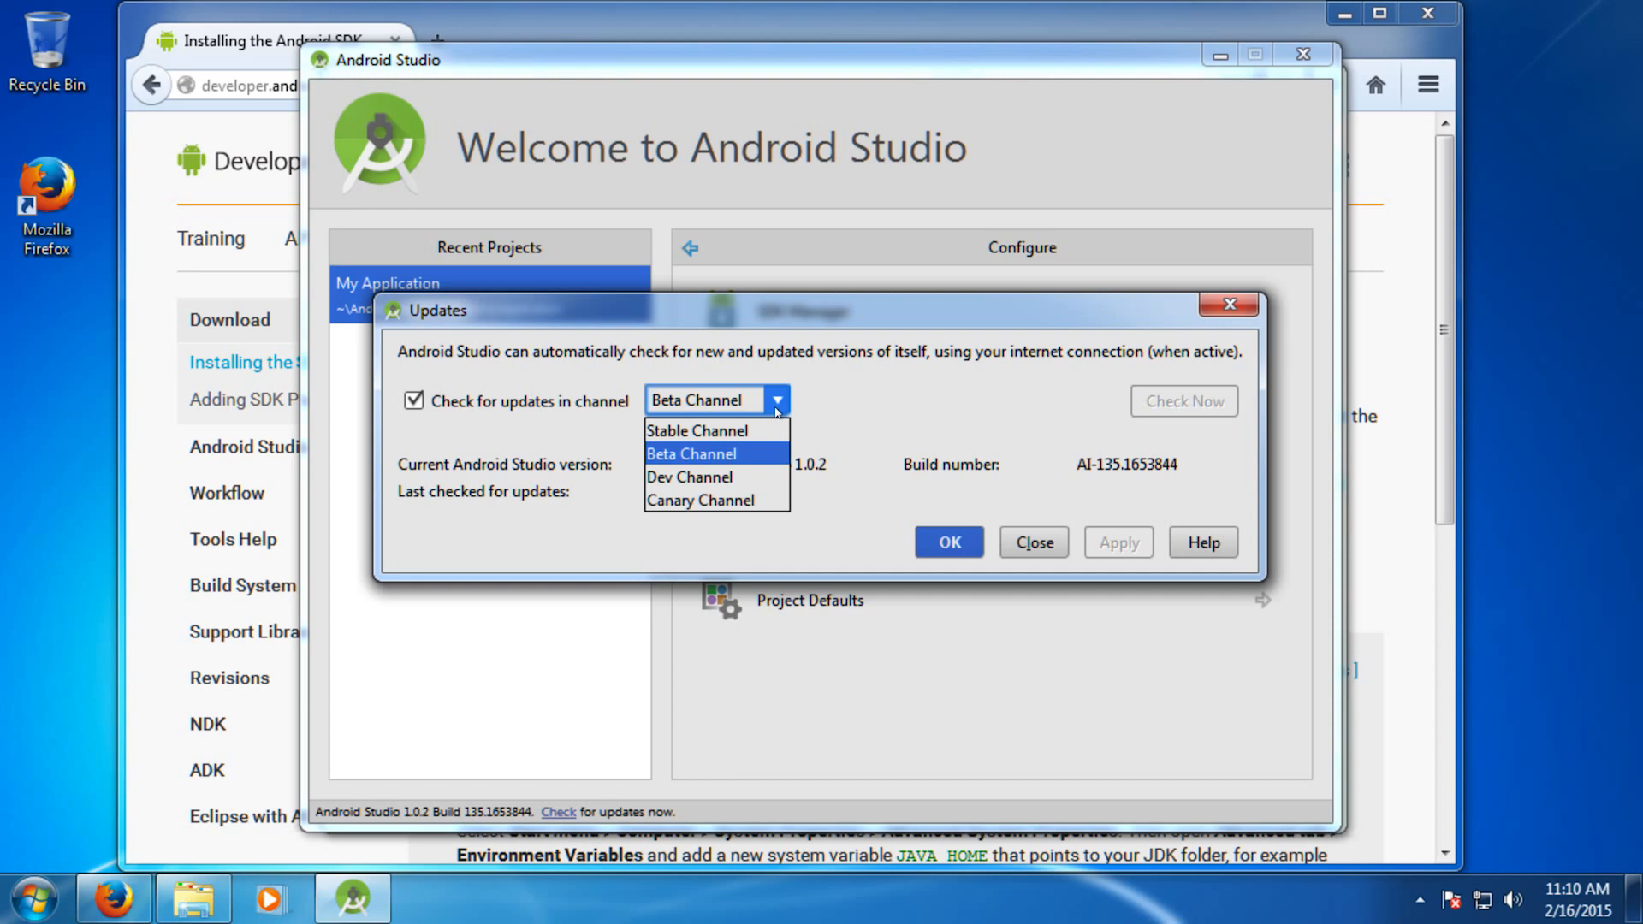
pyautogui.click(718, 458)
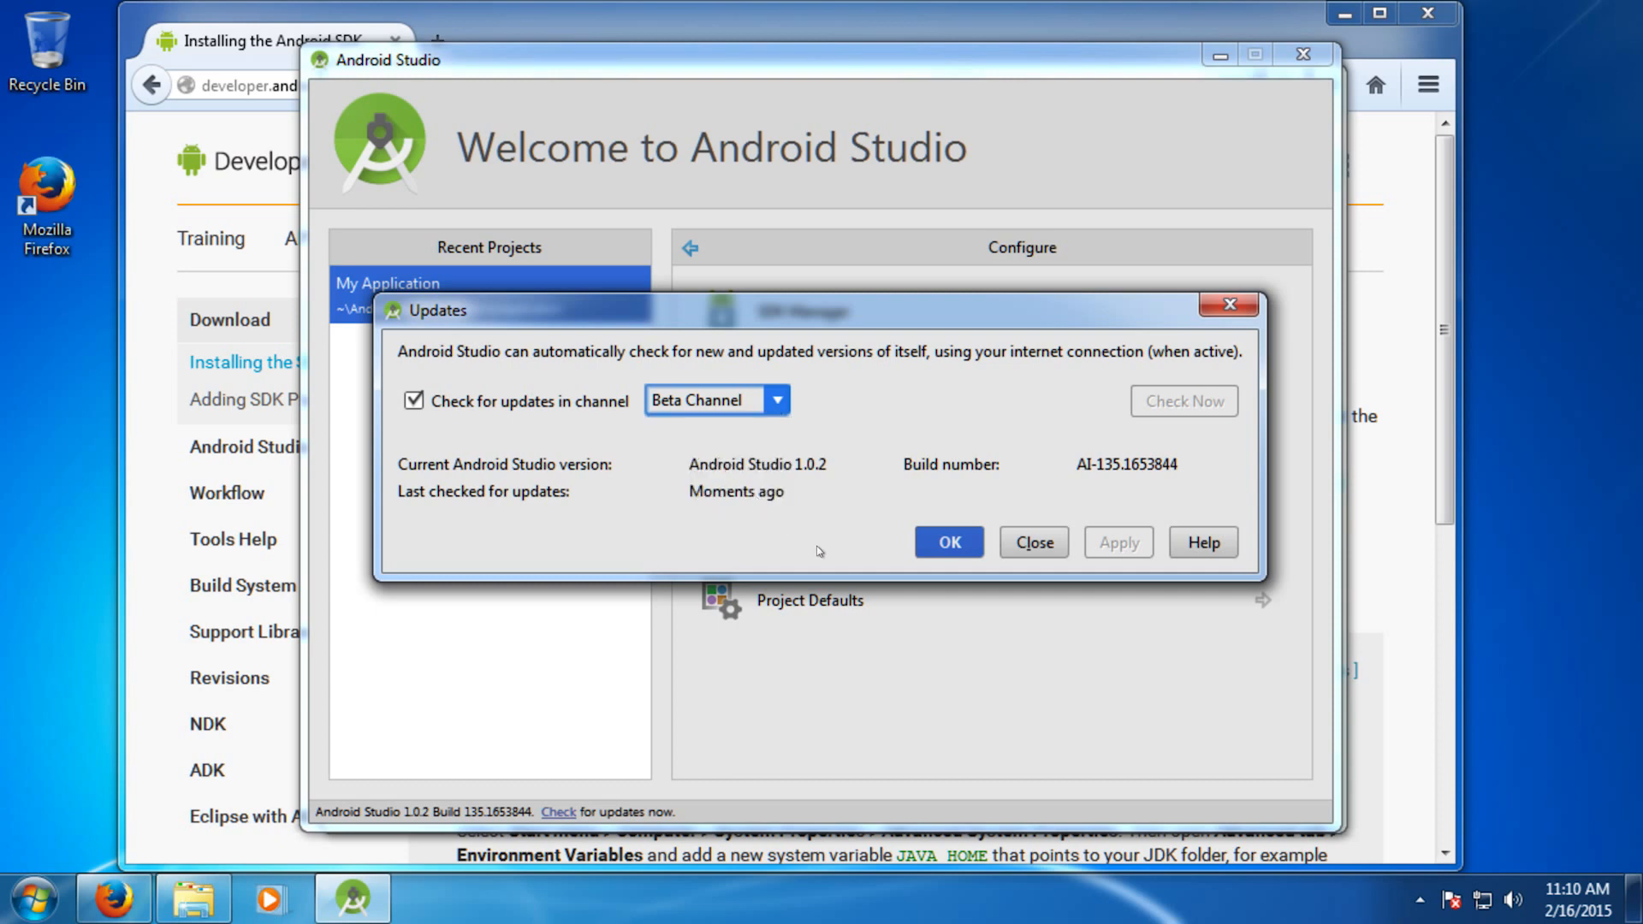